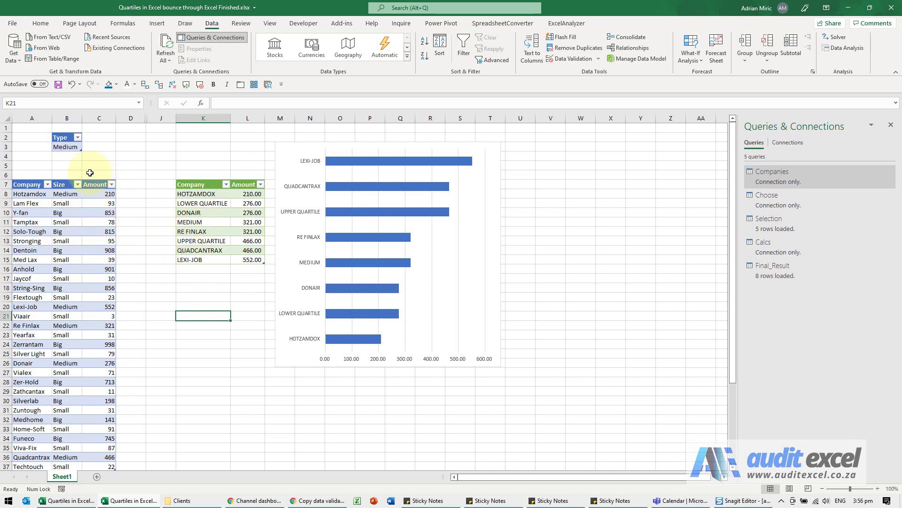
Set the Type in B3 to Big and refresh all queries to update the table and chart
{"action": "left_click", "coordinate": [67, 147]}
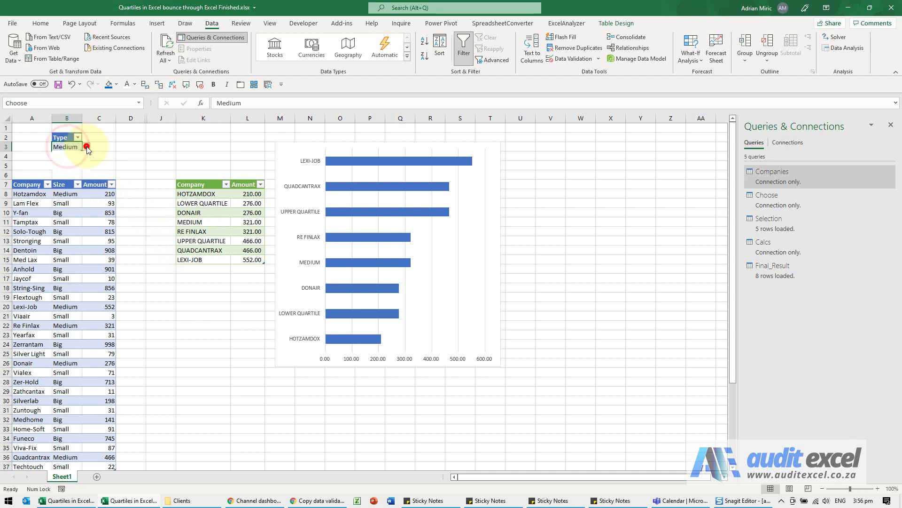
{"action": "left_click", "coordinate": [86, 147]}
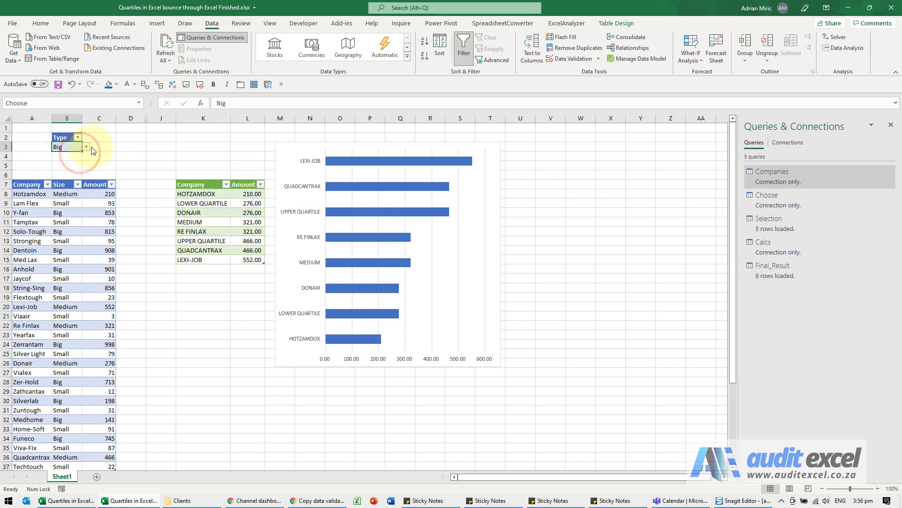
{"action": "left_click", "coordinate": [167, 44]}
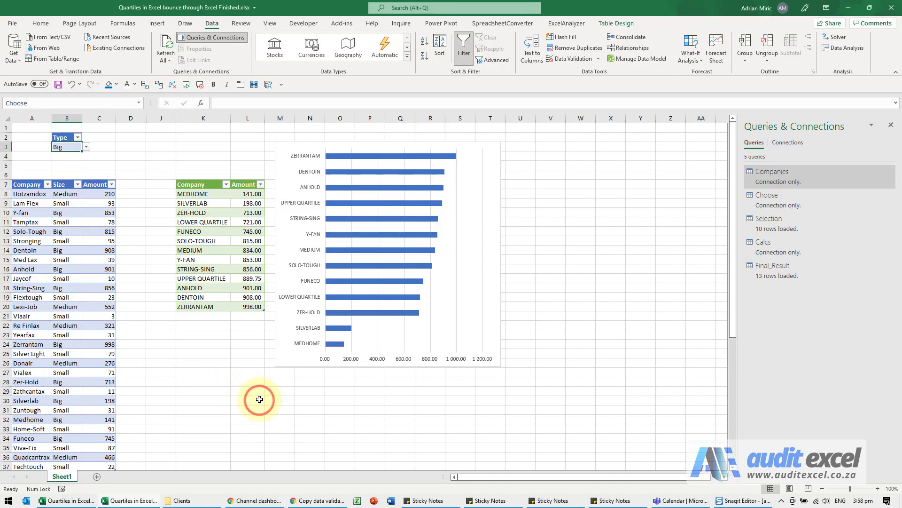
In the other quartiles workbook, choose Medium as the Type in B3
{"action": "left_click", "coordinate": [129, 501]}
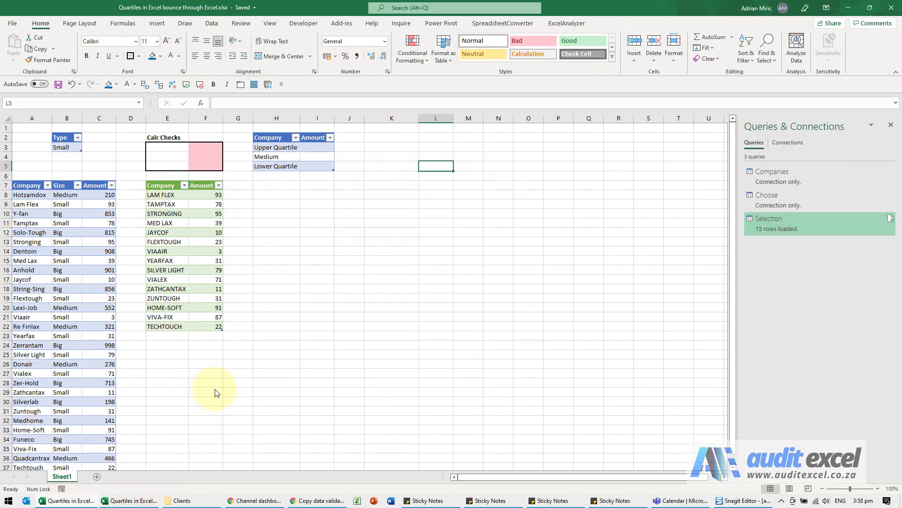
{"action": "left_click", "coordinate": [215, 383]}
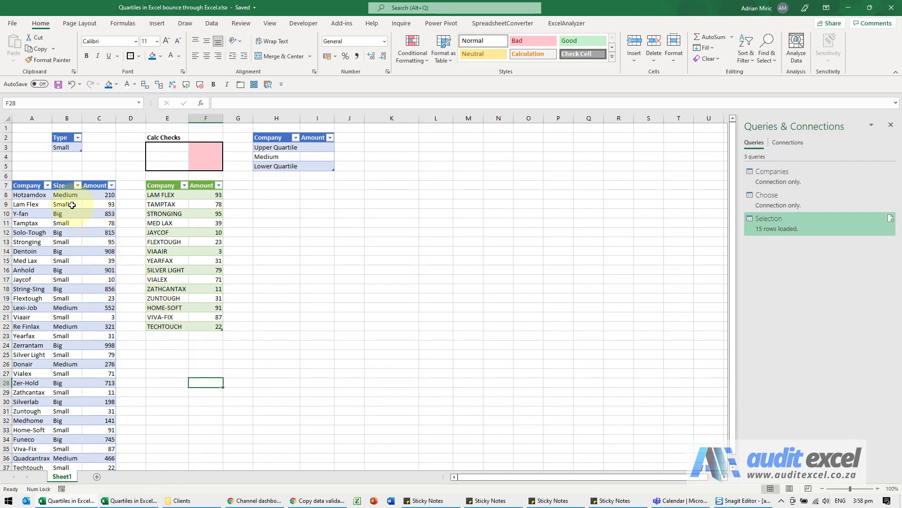
{"action": "left_click", "coordinate": [62, 147]}
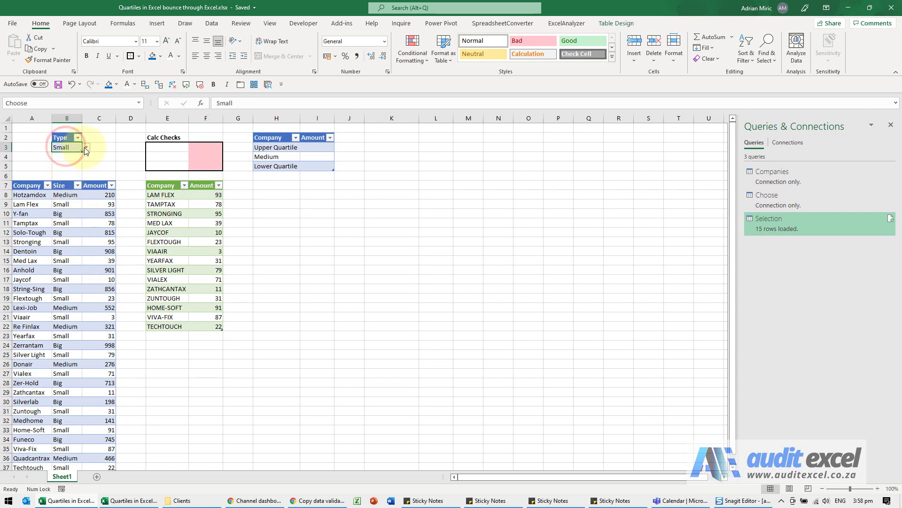
{"action": "left_click", "coordinate": [86, 148]}
{"action": "left_click", "coordinate": [78, 162]}
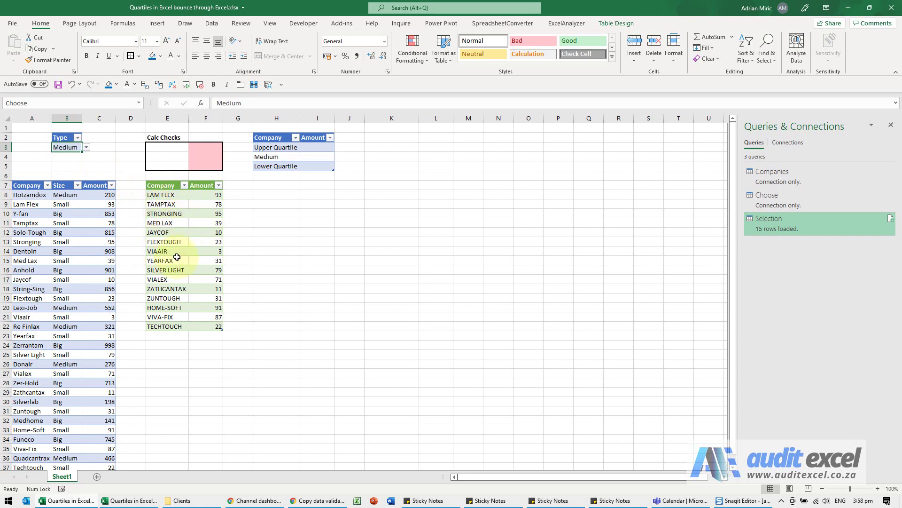
Refresh all queries so the selection table lists the five Medium companies, checking the Company and Amount headings
{"action": "left_click", "coordinate": [212, 23]}
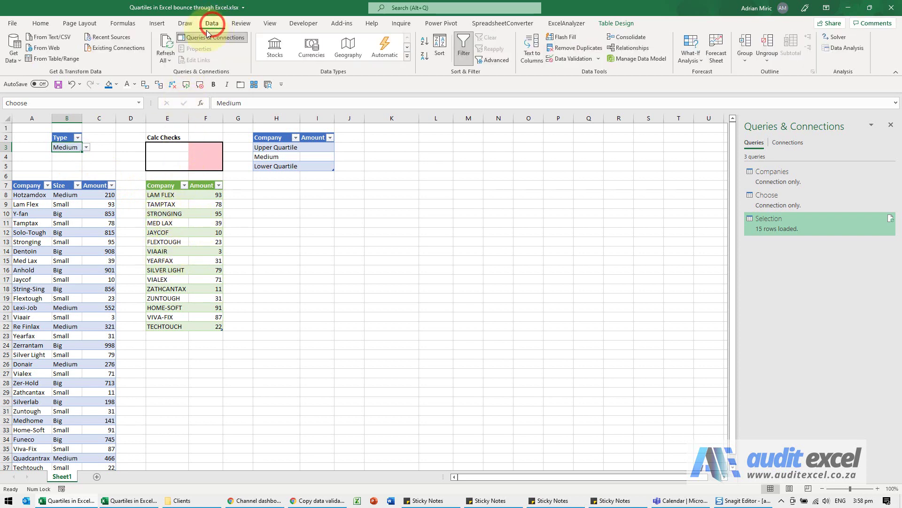
{"action": "left_click", "coordinate": [166, 48]}
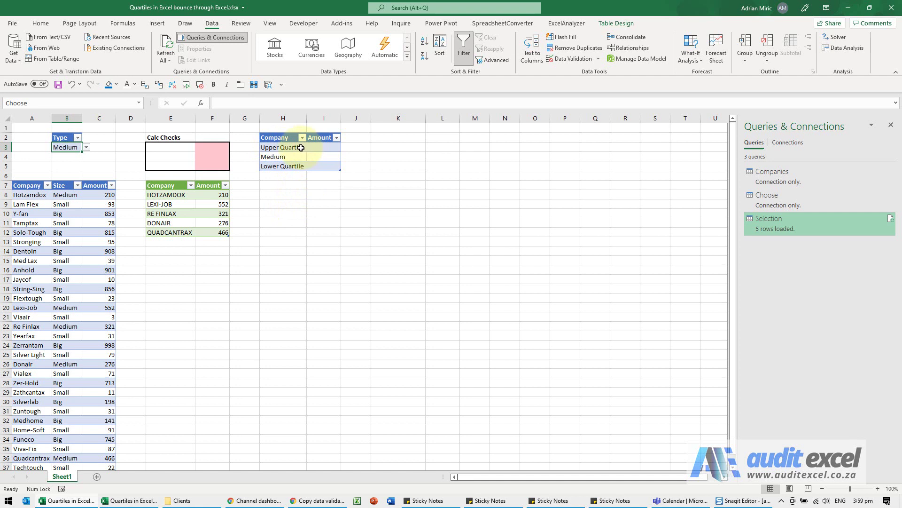
{"action": "left_click", "coordinate": [282, 139]}
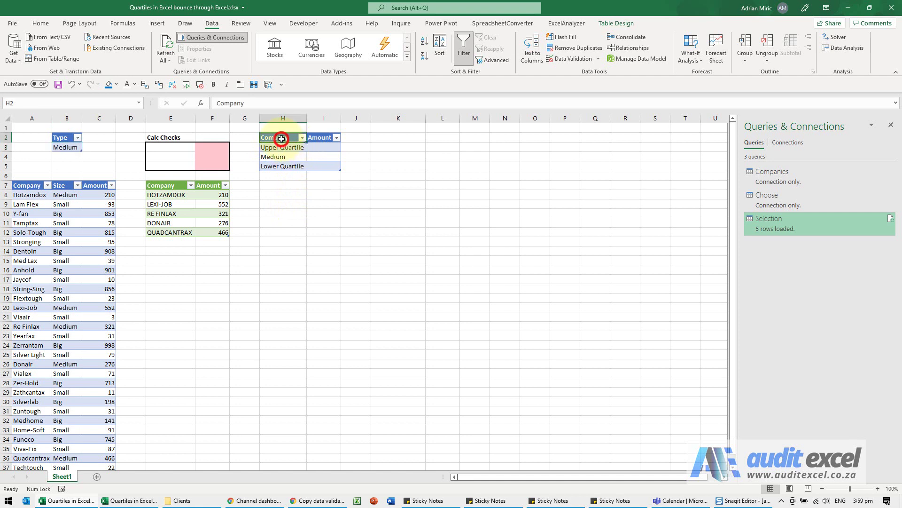
{"action": "left_click", "coordinate": [322, 137]}
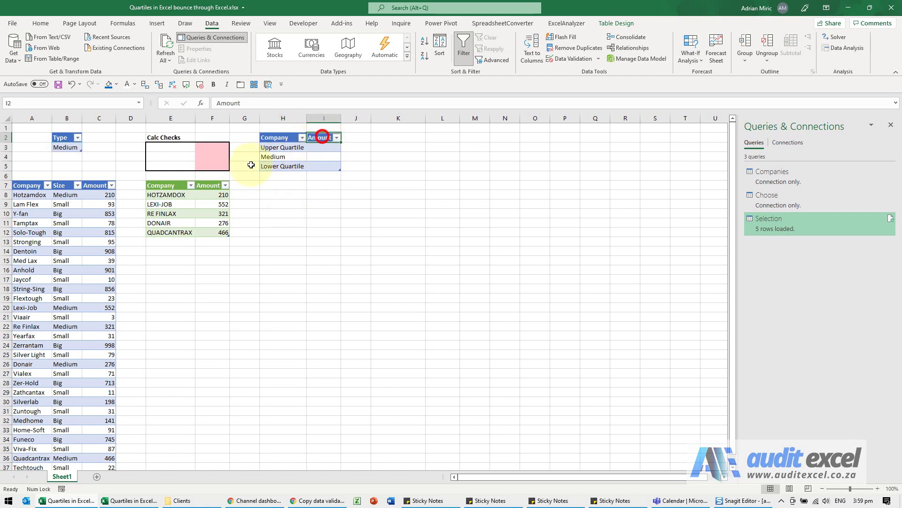
{"action": "left_click", "coordinate": [162, 186]}
{"action": "left_click", "coordinate": [209, 186]}
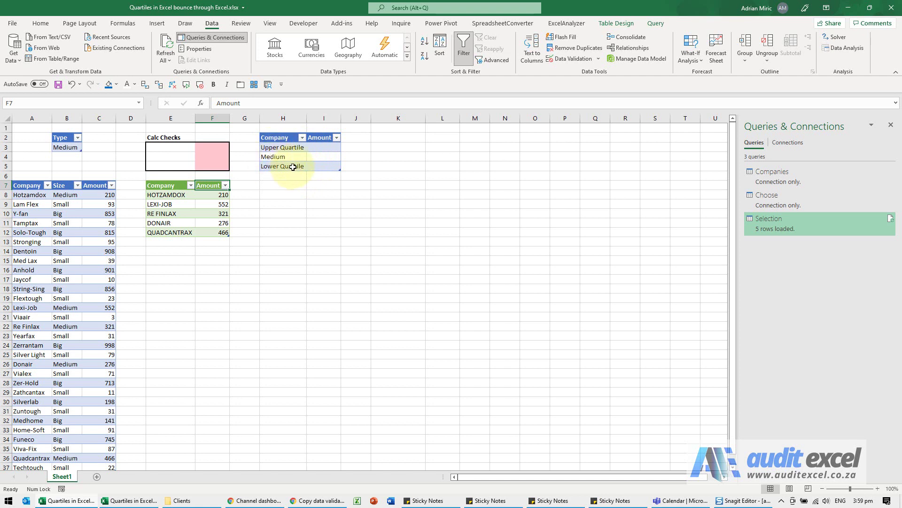
Enter =QUARTILE(Selection[Amount],3) in I3, giving the upper quartile 466.00
{"action": "left_click", "coordinate": [322, 148]}
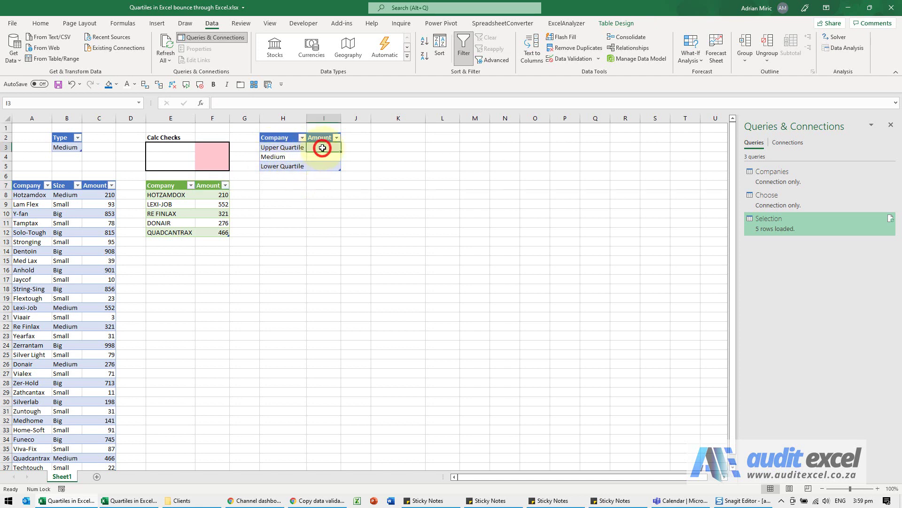
{"action": "left_click", "coordinate": [202, 104]}
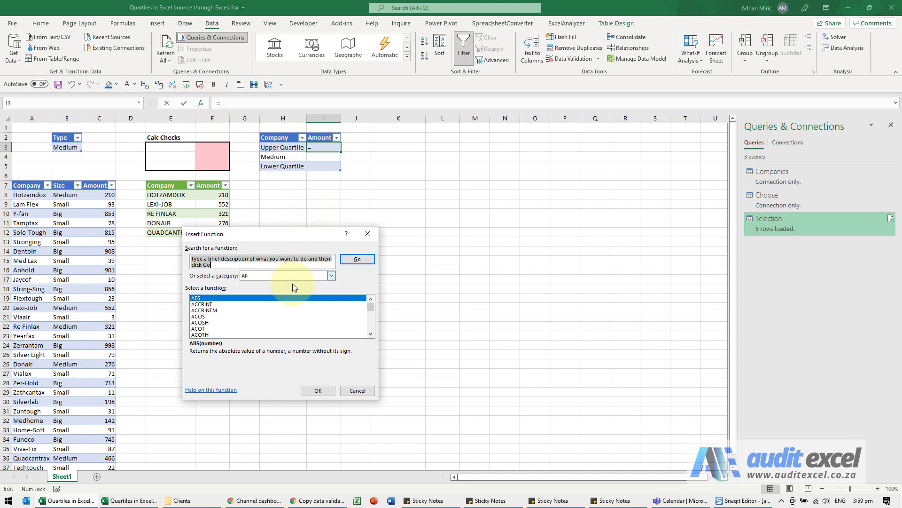
{"action": "left_click", "coordinate": [270, 305]}
{"action": "type", "text": "q"}
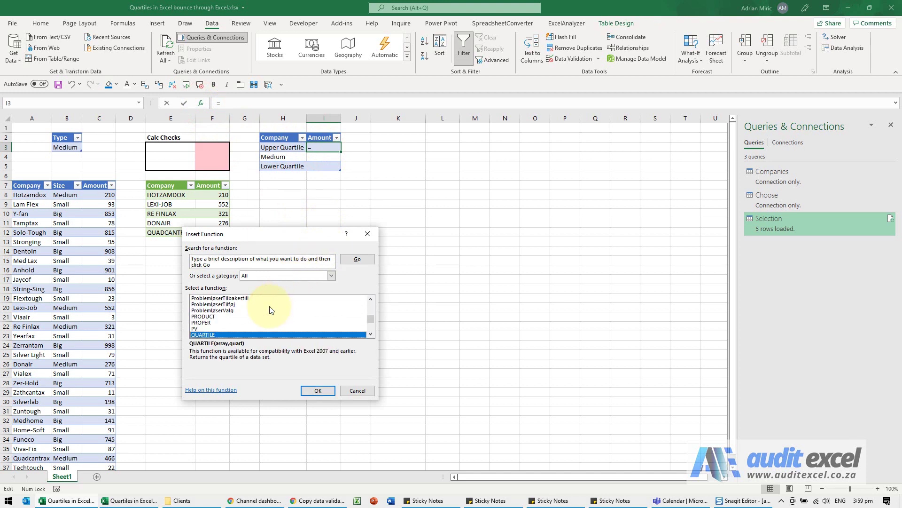
{"action": "key", "text": "Return"}
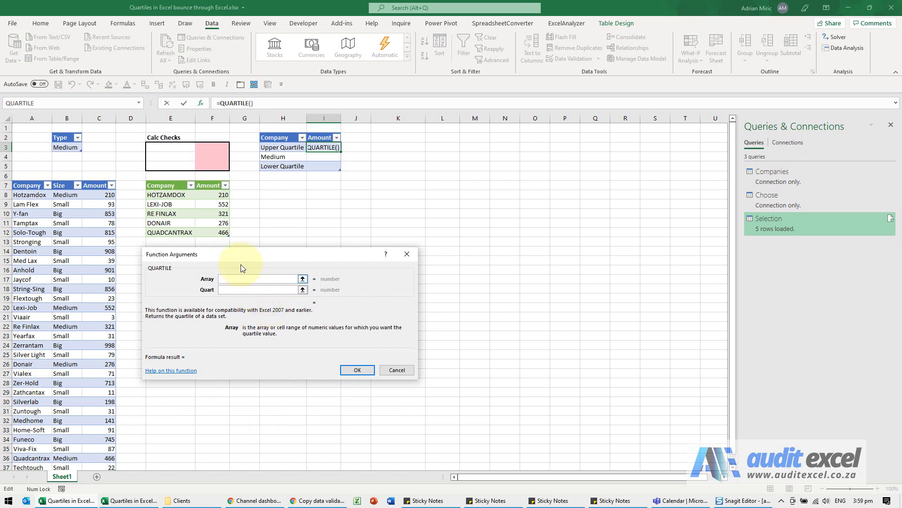
{"action": "left_click", "coordinate": [212, 183]}
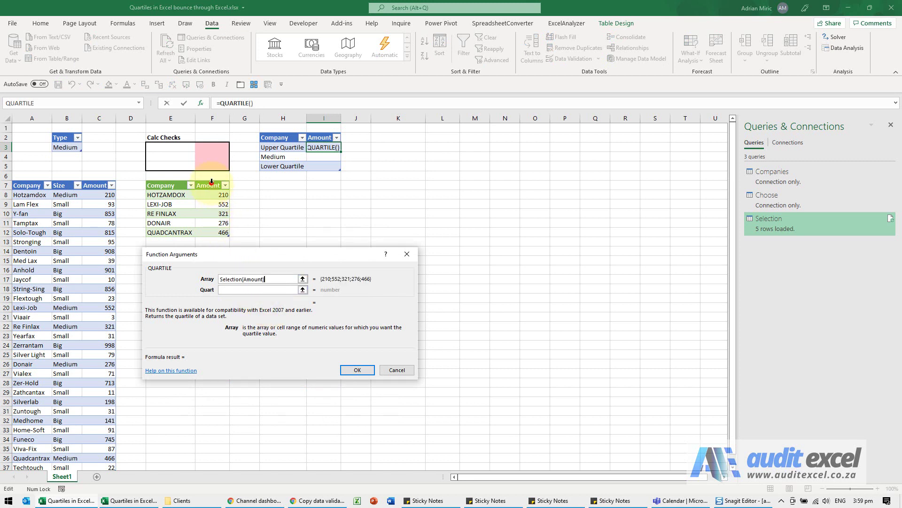
{"action": "left_click", "coordinate": [230, 289]}
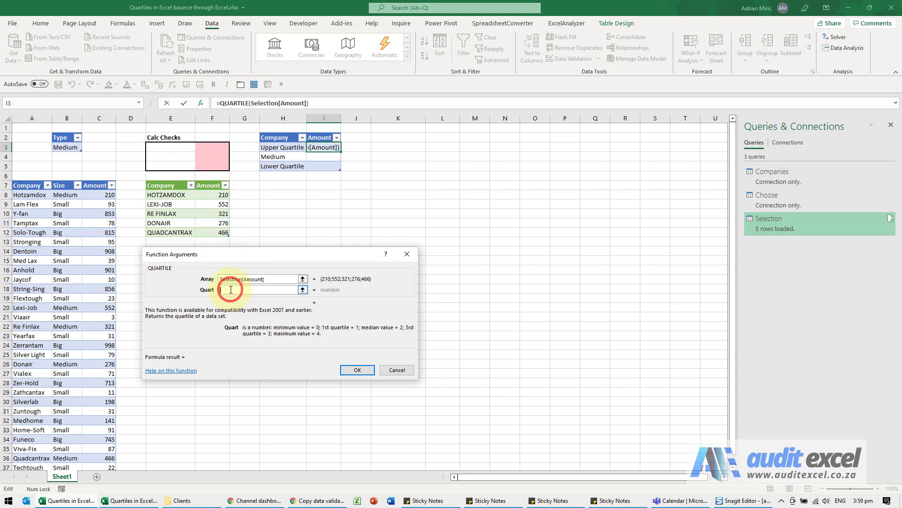
{"action": "type", "text": "3"}
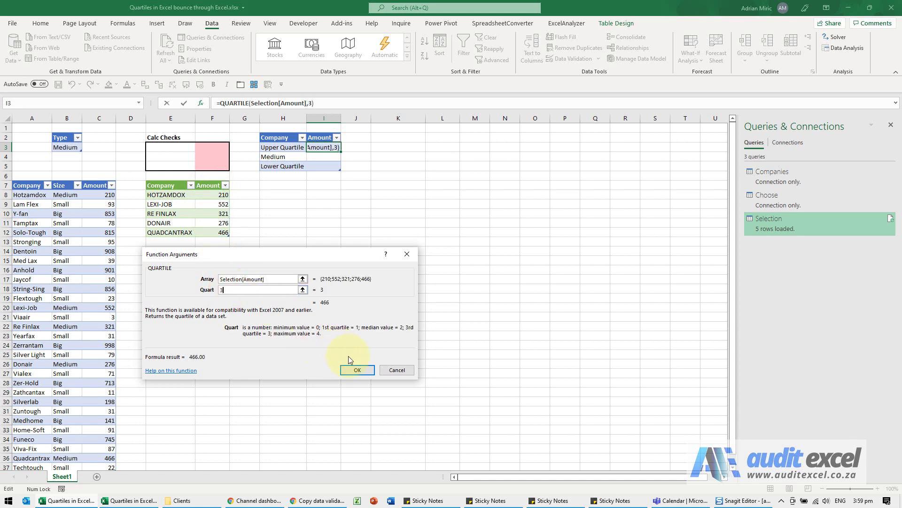
{"action": "left_click", "coordinate": [359, 370]}
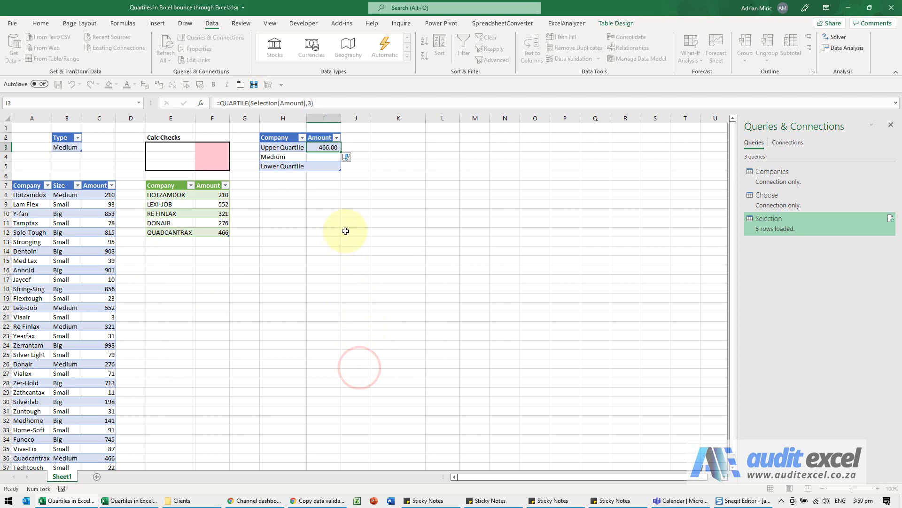
Enter =QUARTILE(Selection[Amount],2) in I4, giving the median 321.00
{"action": "left_click", "coordinate": [327, 156]}
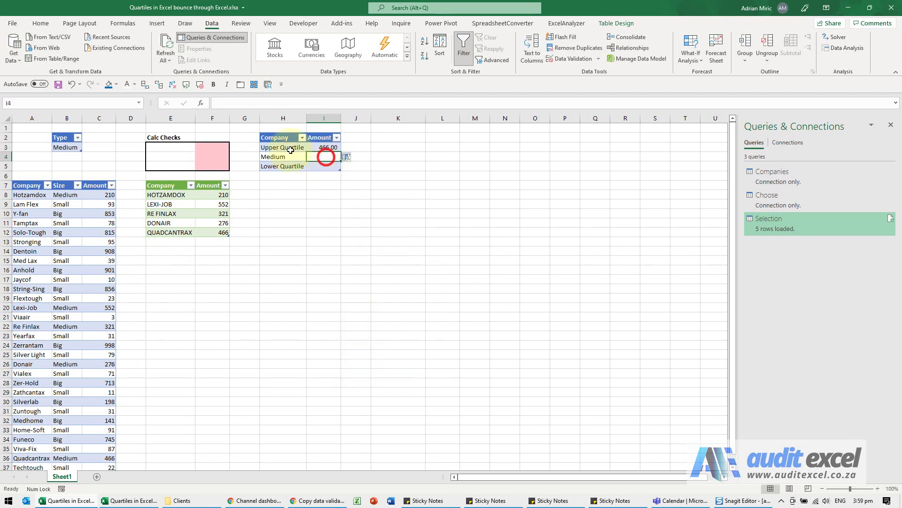
{"action": "left_click", "coordinate": [201, 103]}
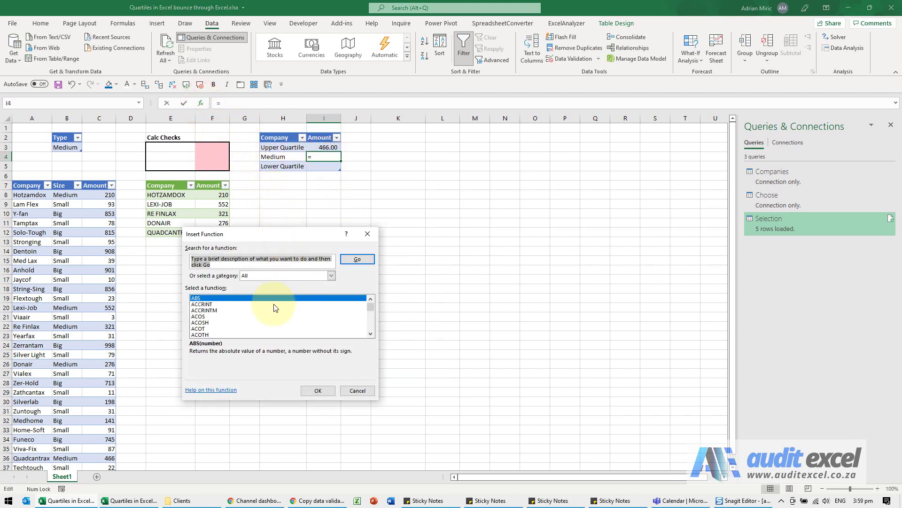
{"action": "left_click", "coordinate": [269, 316]}
{"action": "key", "text": "q"}
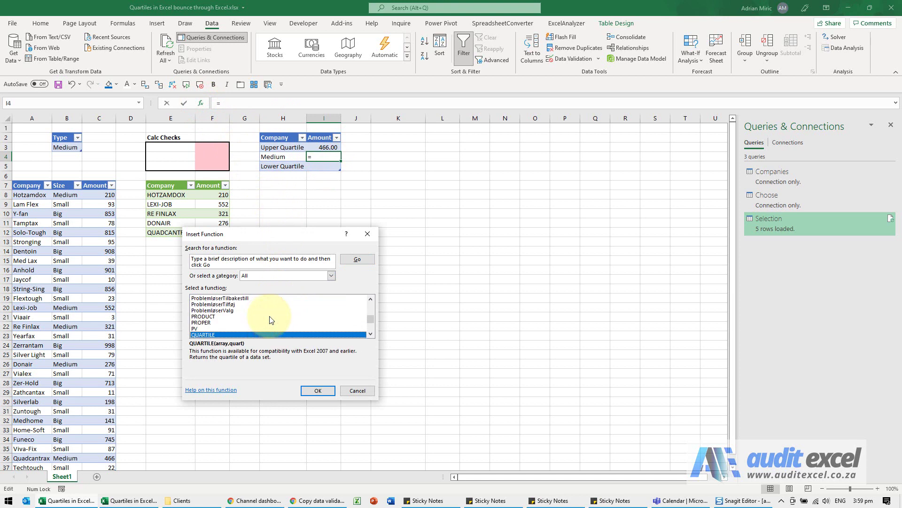
{"action": "left_click", "coordinate": [309, 391]}
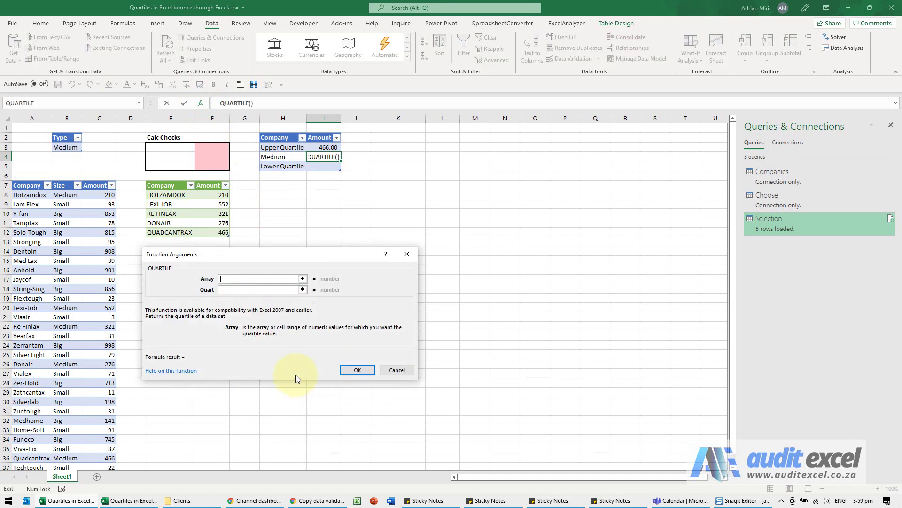
{"action": "left_click", "coordinate": [213, 180]}
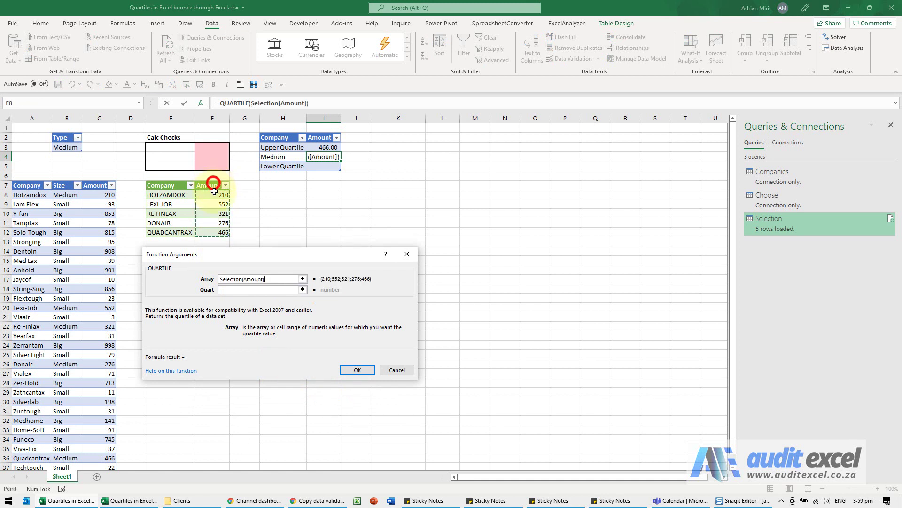
{"action": "left_click", "coordinate": [241, 290]}
{"action": "type", "text": "2"}
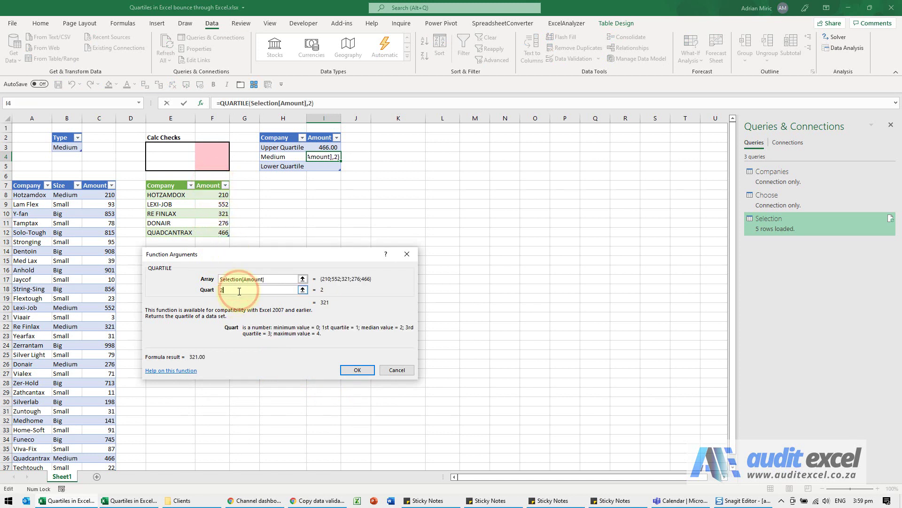
{"action": "left_click", "coordinate": [358, 372]}
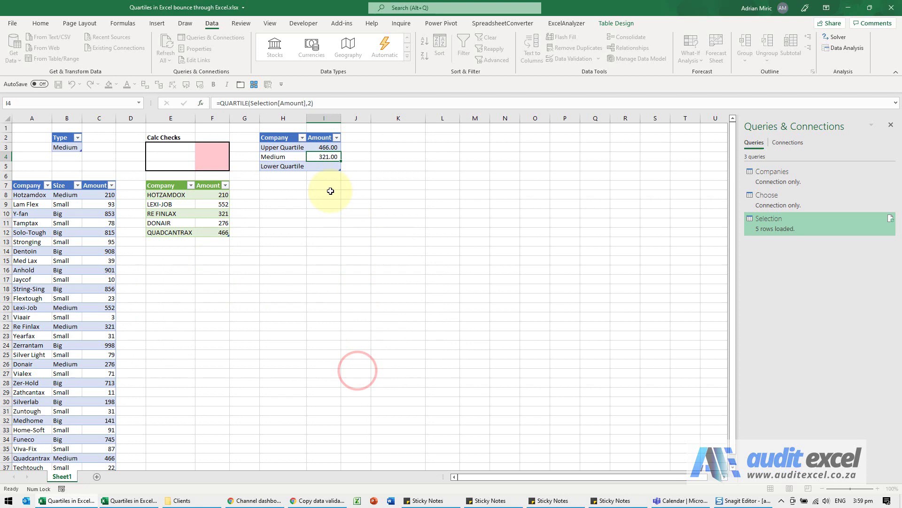
{"action": "left_click", "coordinate": [322, 167]}
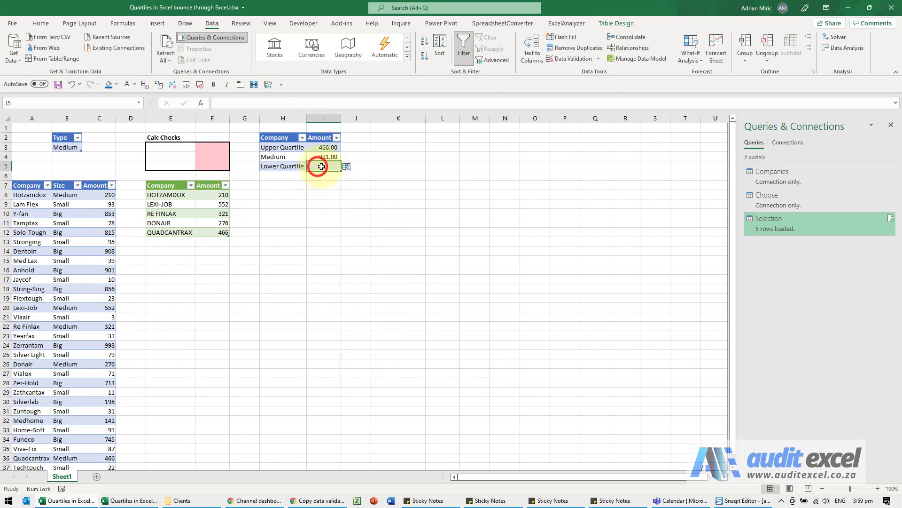
Enter =QUARTILE(Selection[Amount],1) in I5 for the lower quartile
{"action": "left_click", "coordinate": [201, 104]}
{"action": "left_click", "coordinate": [297, 308]}
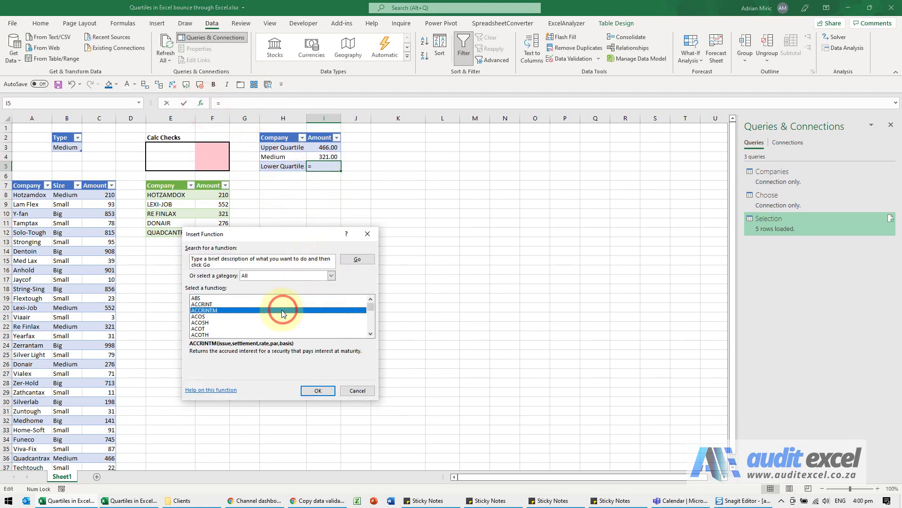
{"action": "type", "text": "q"}
{"action": "key", "text": "Return"}
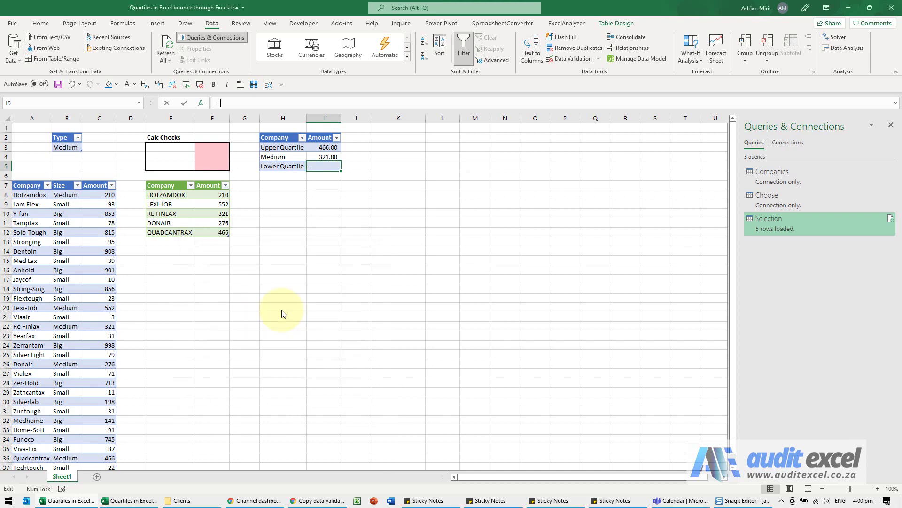
{"action": "left_click", "coordinate": [212, 182]}
{"action": "left_click", "coordinate": [262, 289]}
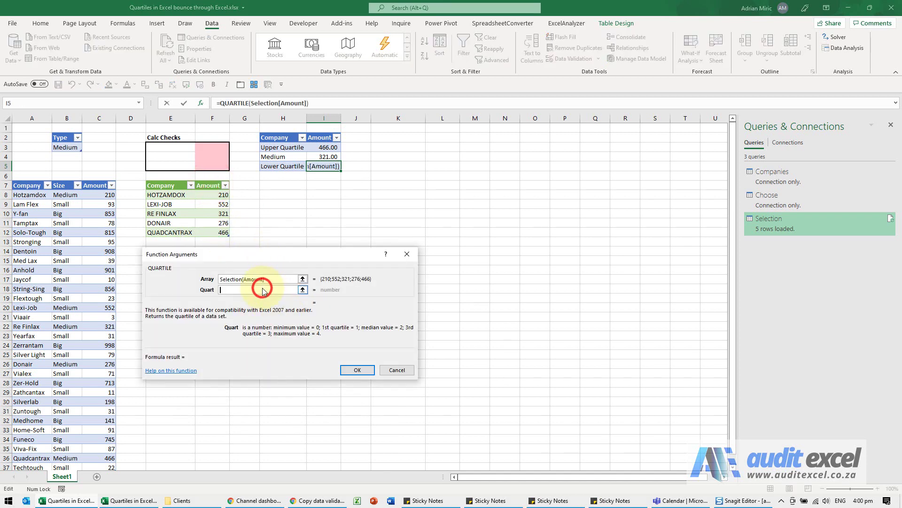
{"action": "type", "text": ",1"}
{"action": "left_click", "coordinate": [352, 370]}
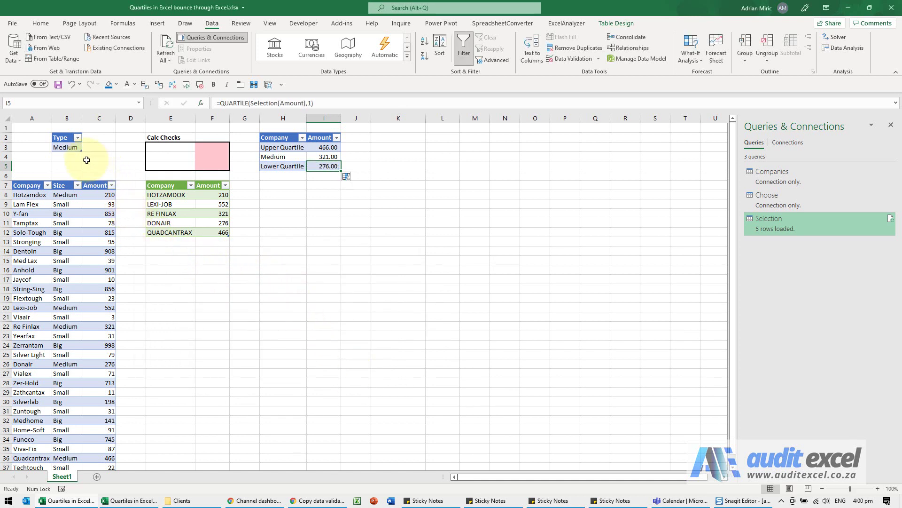
Change the Type to Big and refresh all queries so the quartiles show 889.75, 834 and 721
{"action": "left_click", "coordinate": [66, 147]}
{"action": "left_click", "coordinate": [86, 147]}
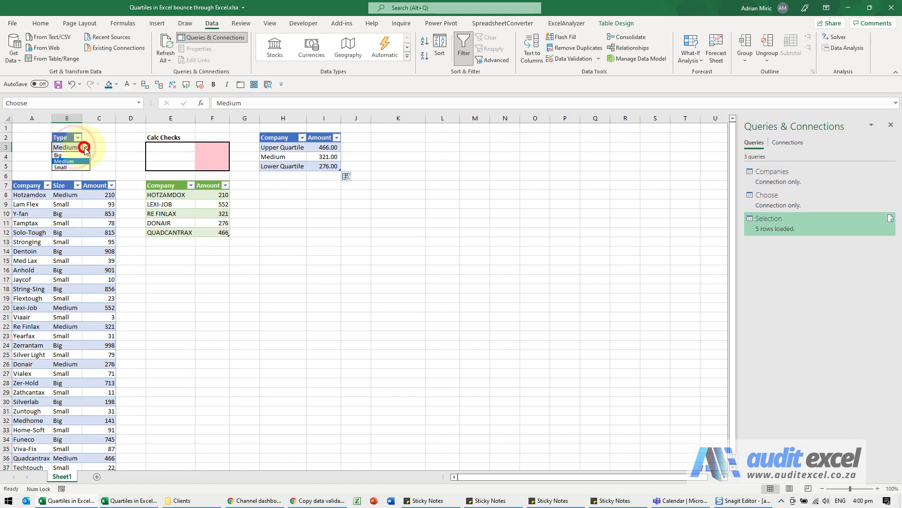
{"action": "left_click", "coordinate": [67, 156]}
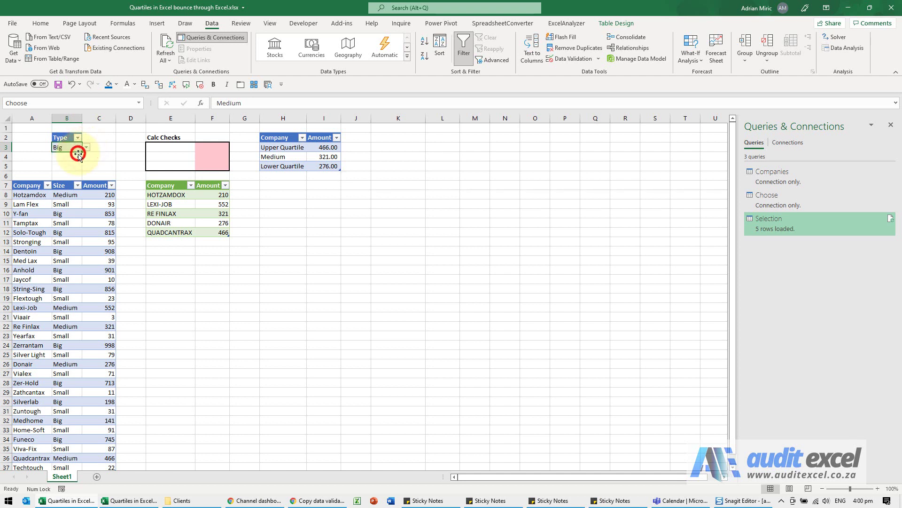
{"action": "left_click", "coordinate": [165, 45]}
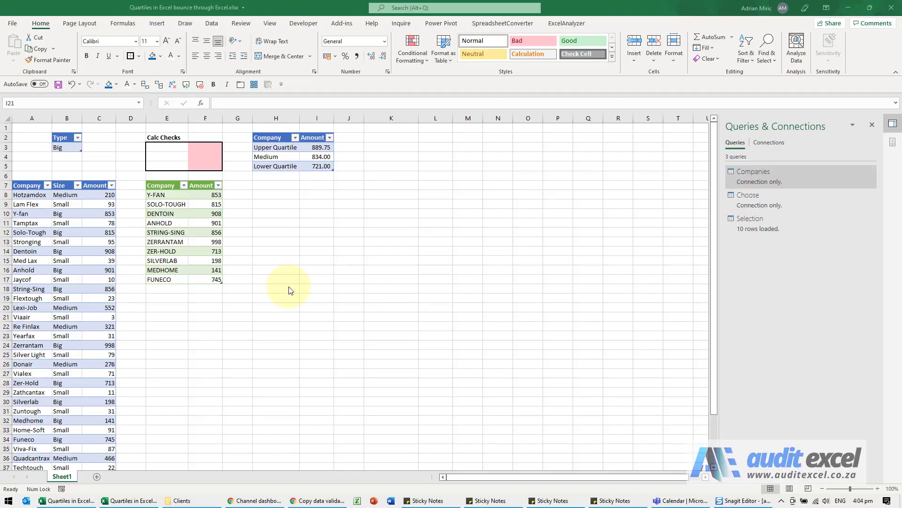
{"action": "left_click", "coordinate": [316, 317]}
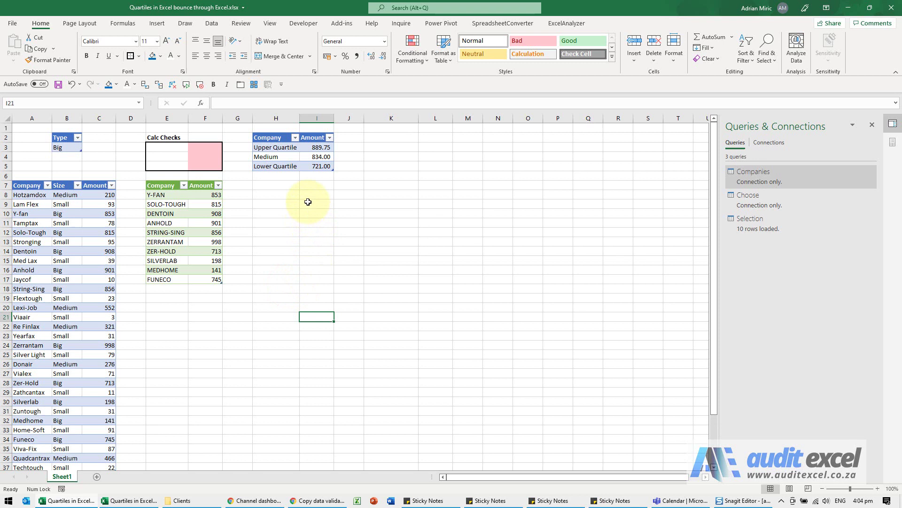
{"action": "left_click", "coordinate": [275, 157]}
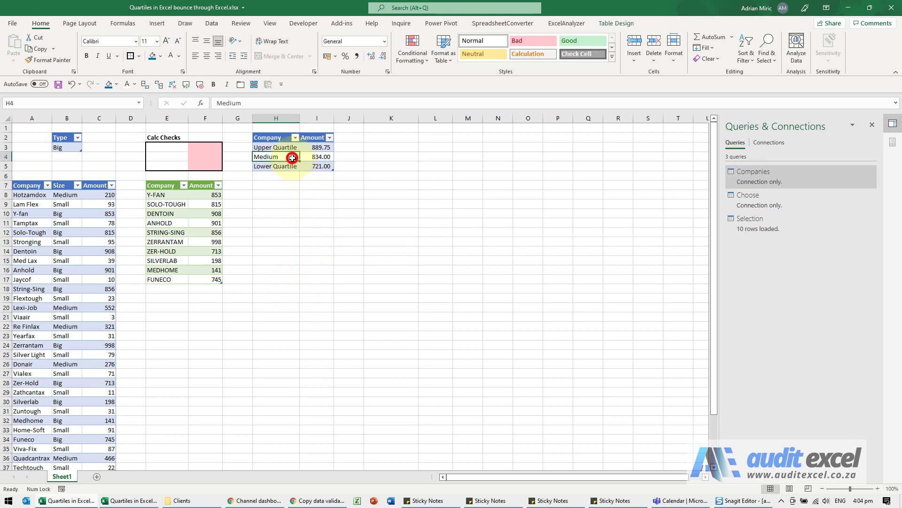
{"action": "left_click", "coordinate": [212, 24]}
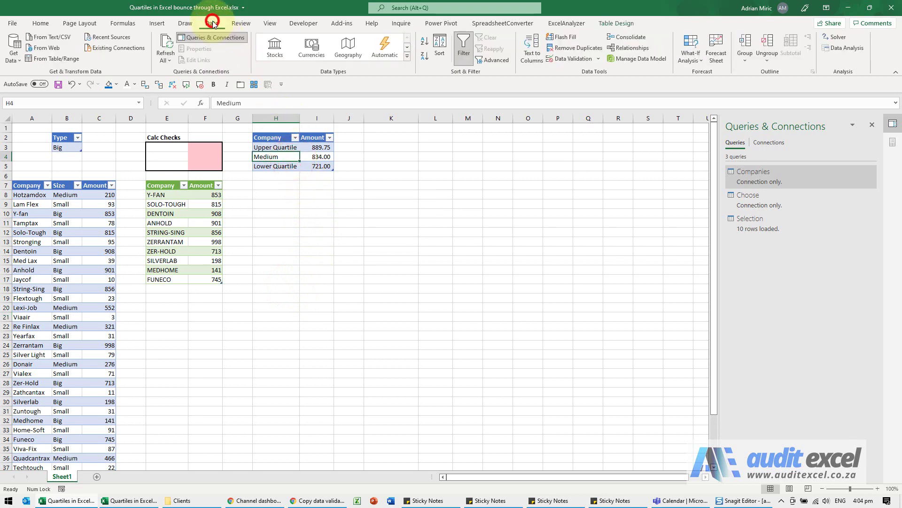
Load the quartiles table into Power Query as Calcs and append it to Selection as new query Append1
{"action": "left_click", "coordinate": [53, 59]}
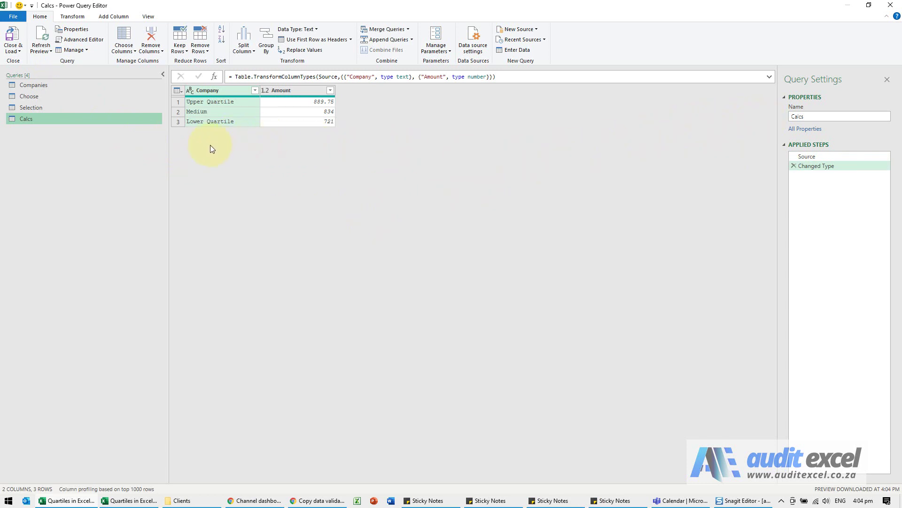
{"action": "left_click", "coordinate": [39, 110]}
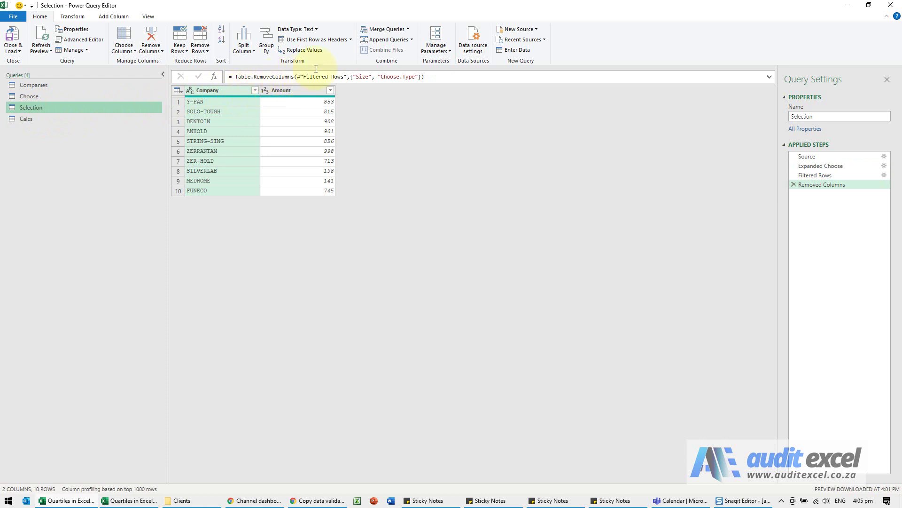
{"action": "left_click", "coordinate": [411, 41]}
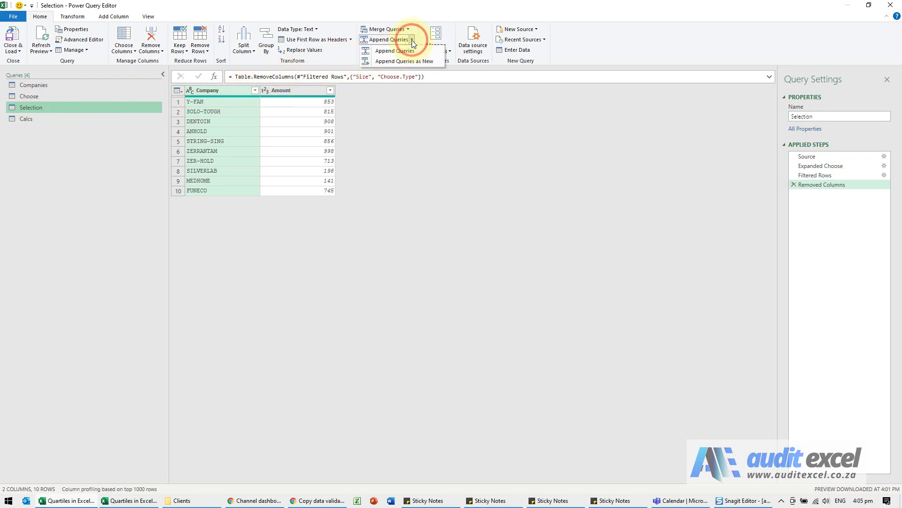
{"action": "left_click", "coordinate": [415, 61]}
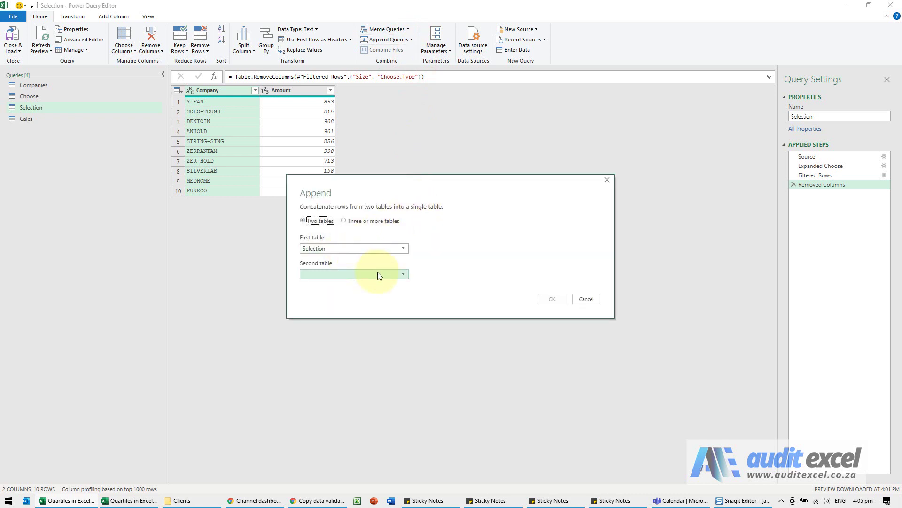
{"action": "left_click", "coordinate": [397, 273]}
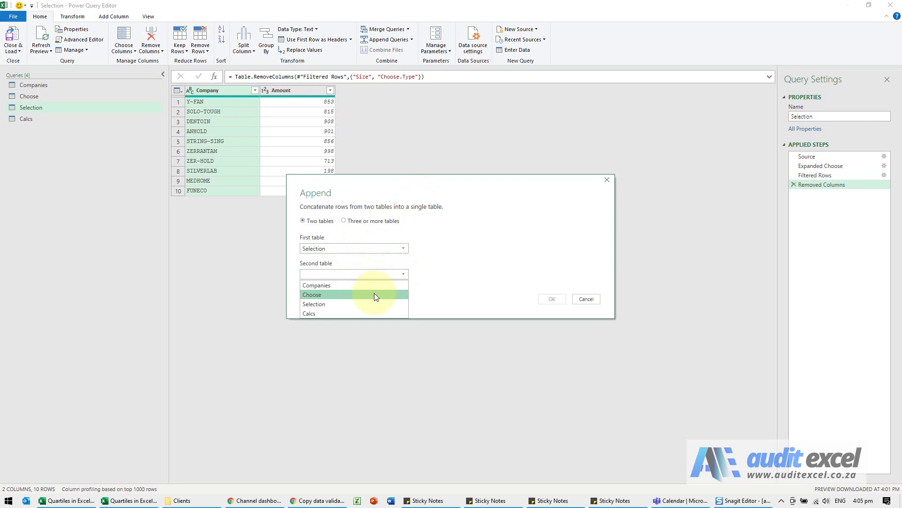
{"action": "left_click", "coordinate": [359, 313]}
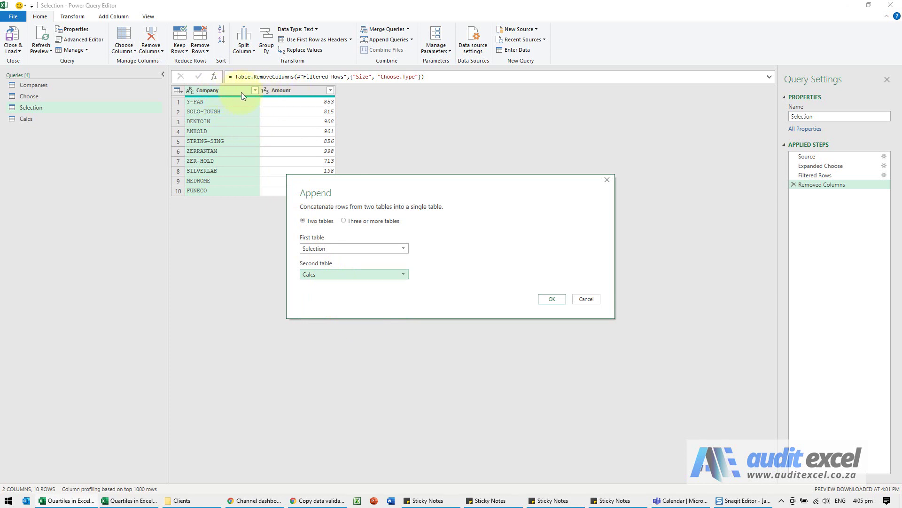
{"action": "left_click", "coordinate": [551, 302]}
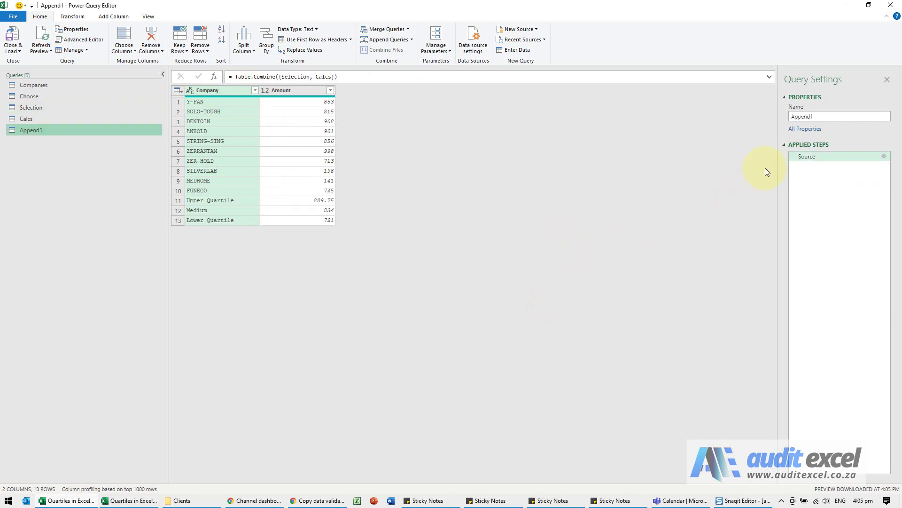
Rename the appended query Final and sort its Amount column ascending
{"action": "double_click", "coordinate": [802, 116]}
{"action": "type", "text": "Final"}
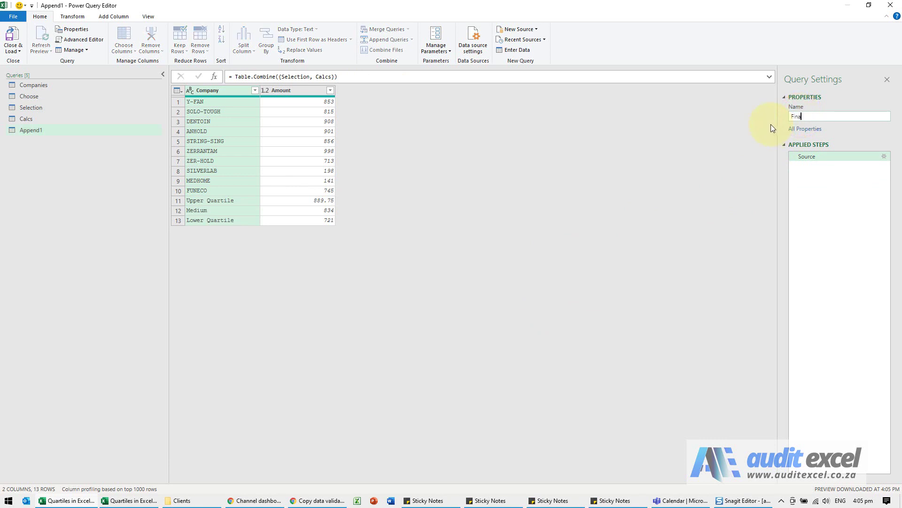
{"action": "key", "text": "Return"}
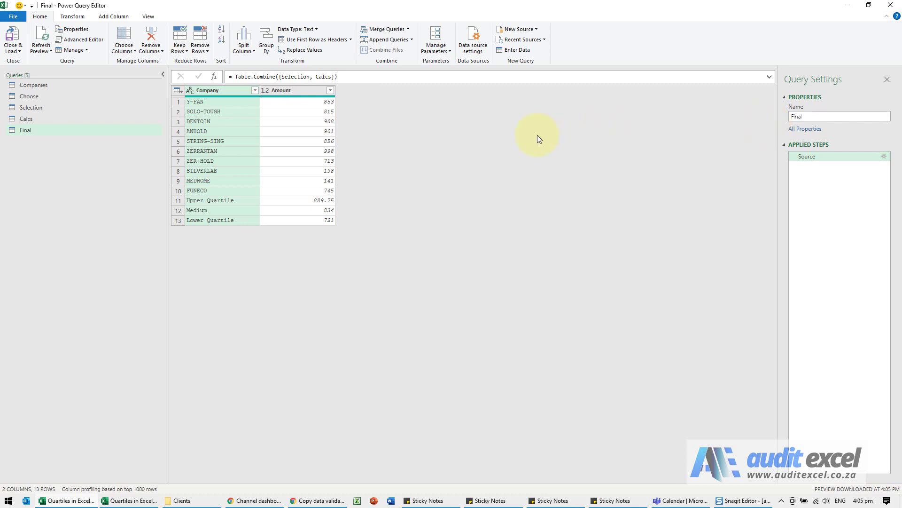
{"action": "left_click", "coordinate": [307, 90], "text": "shift"}
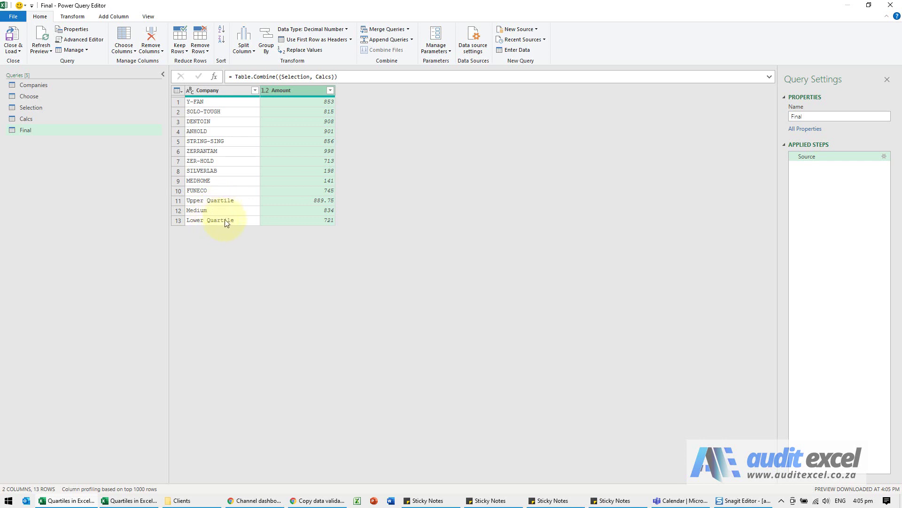
{"action": "left_click", "coordinate": [332, 92]}
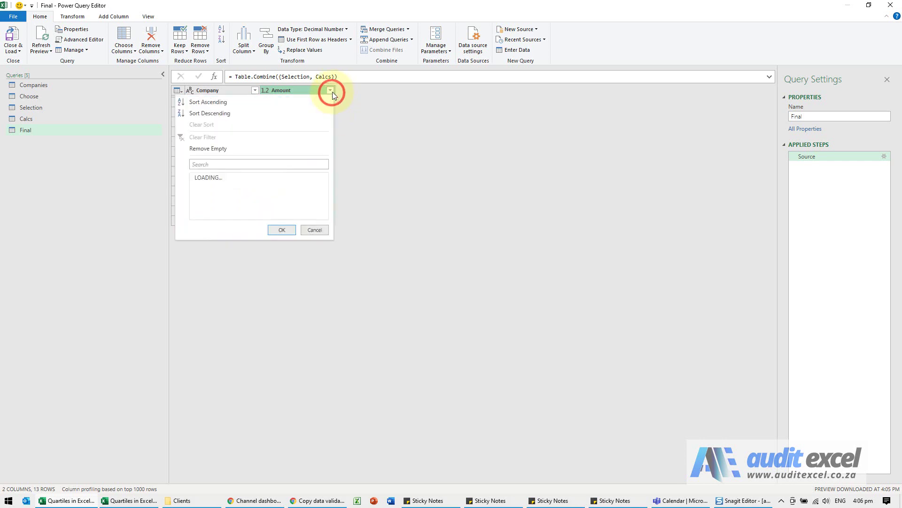
{"action": "left_click", "coordinate": [284, 101]}
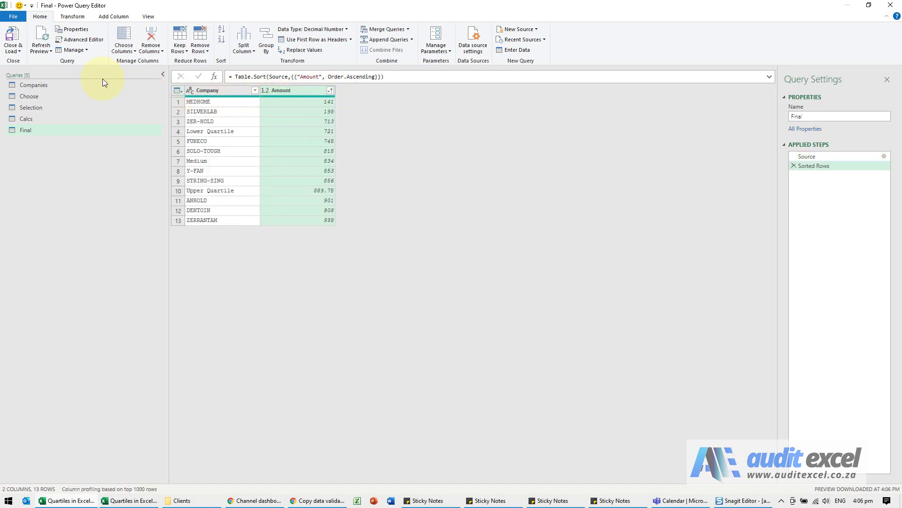
Close & Load the Final query as a table on a new worksheet
{"action": "left_click", "coordinate": [16, 49]}
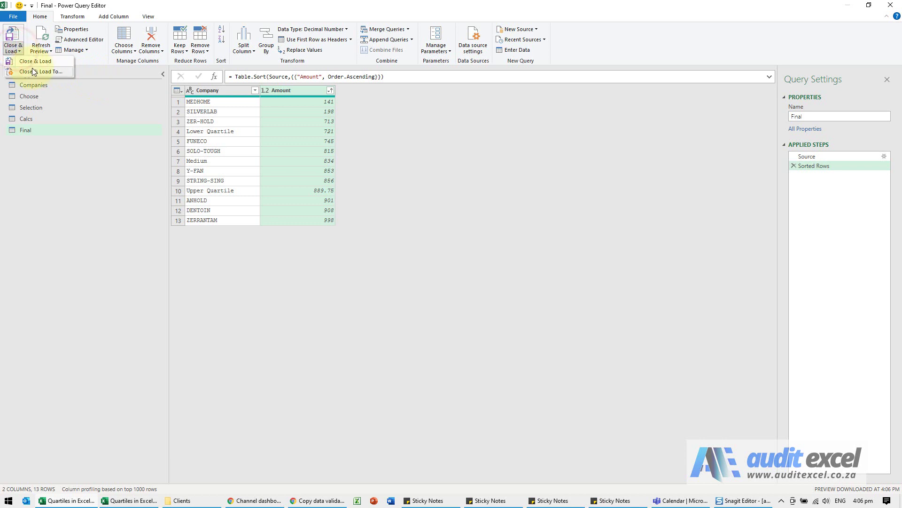
{"action": "left_click", "coordinate": [22, 68]}
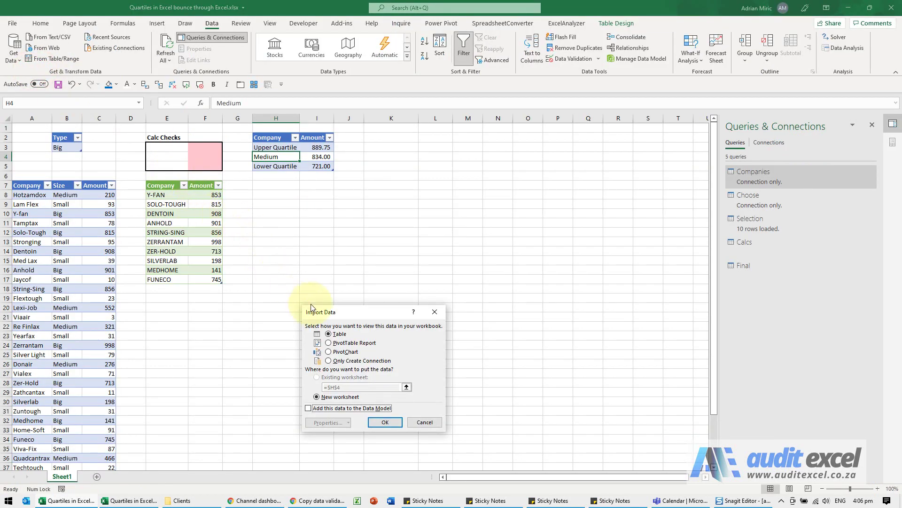
{"action": "left_click", "coordinate": [386, 422]}
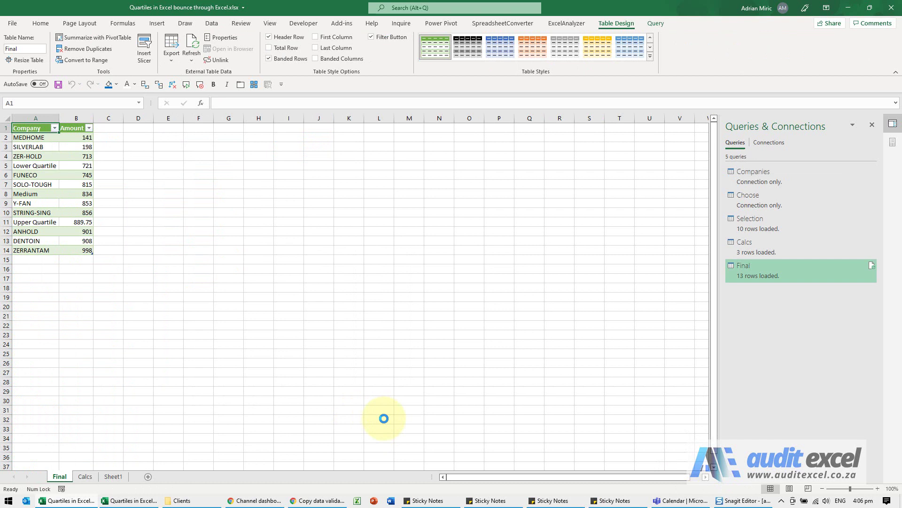
Copy the whole Final table and paste it on Sheet1 at K7
{"action": "left_click_drag", "start_coordinate": [40, 127], "coordinate": [78, 252]}
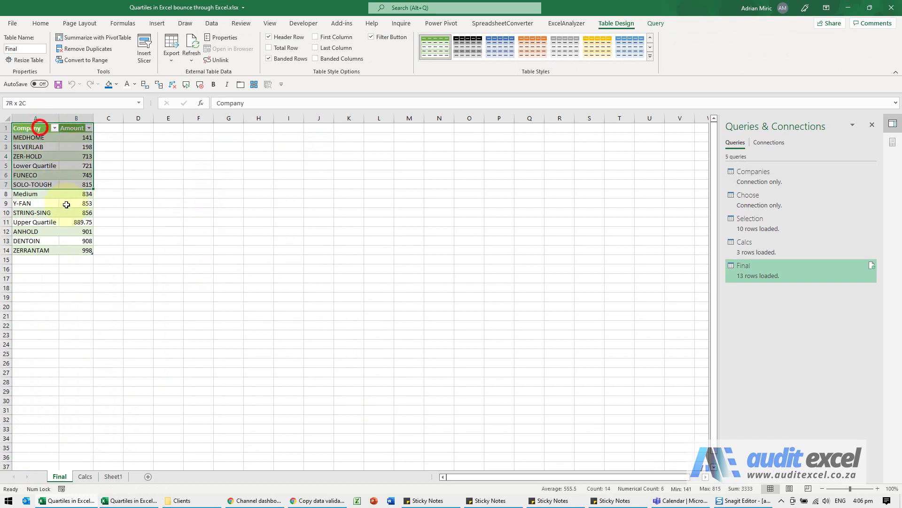
{"action": "key", "text": "ctrl+c"}
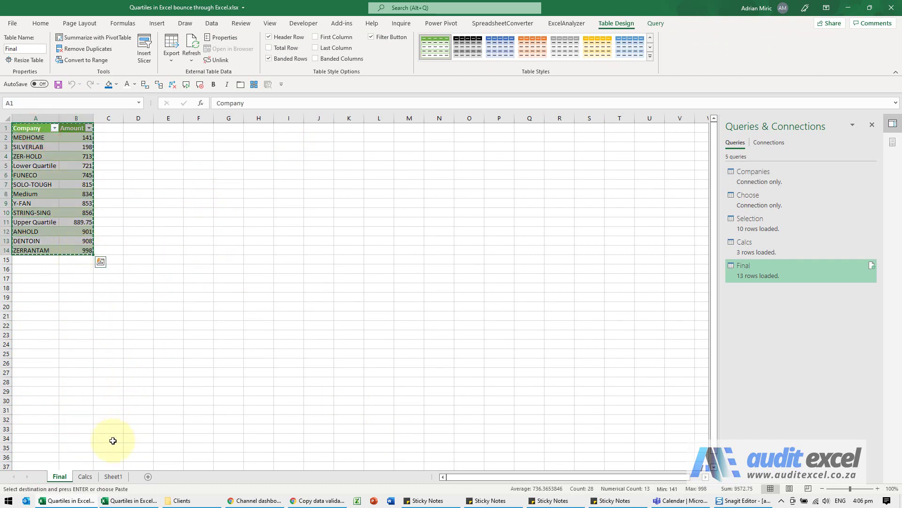
{"action": "left_click", "coordinate": [113, 477]}
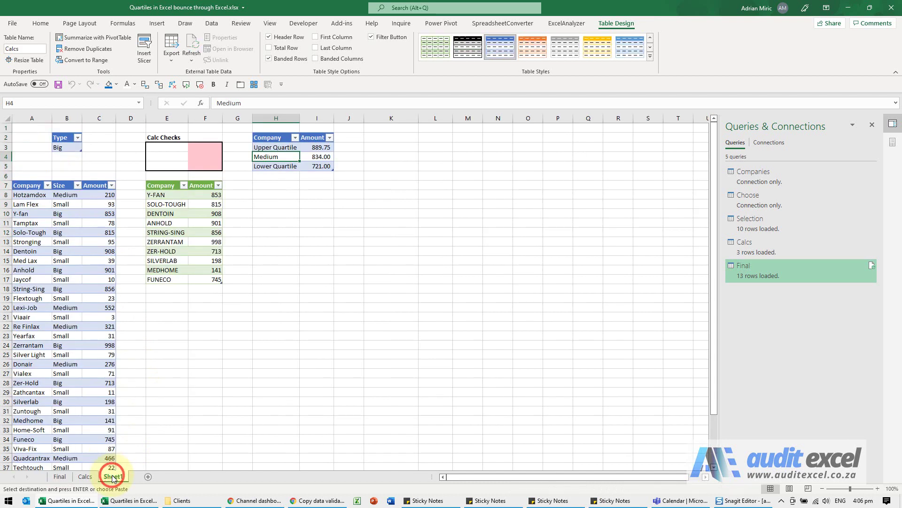
{"action": "left_click", "coordinate": [371, 188]}
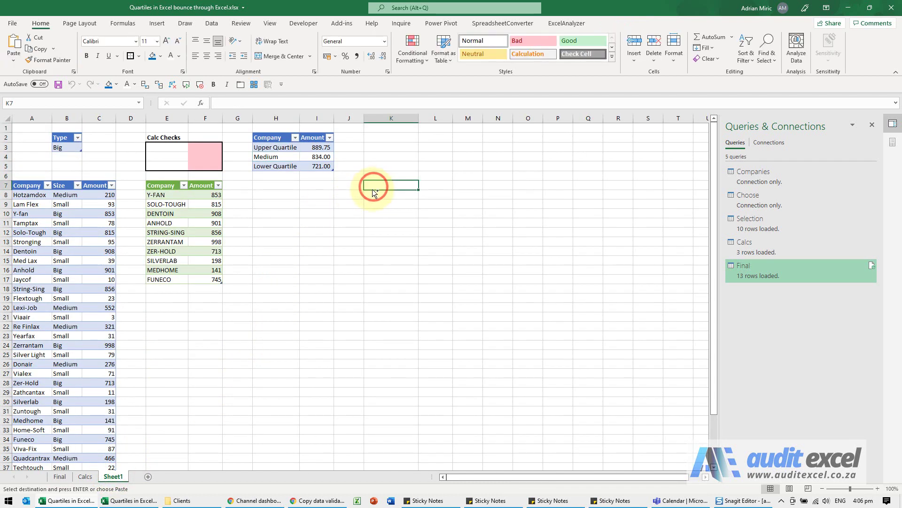
{"action": "key", "text": "ctrl+v"}
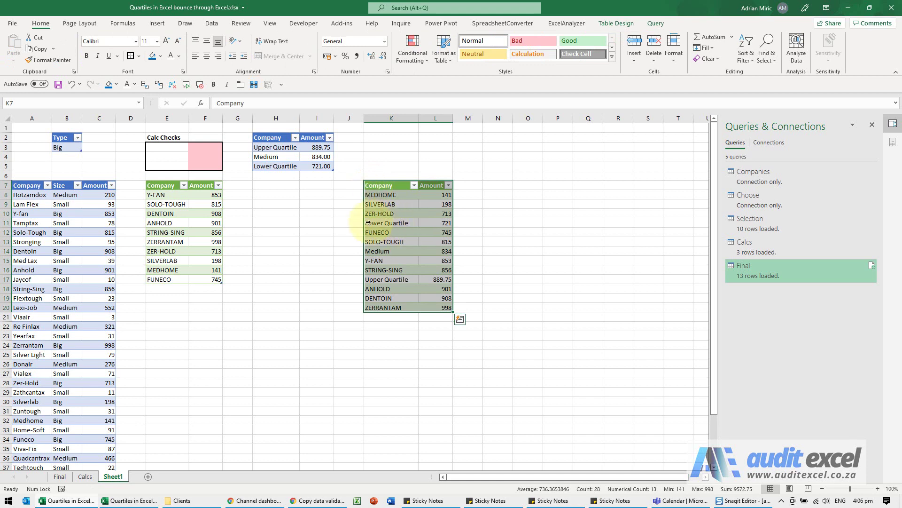
Delete the Calcs sheet, leaving Calcs connection-only
{"action": "left_click", "coordinate": [85, 476]}
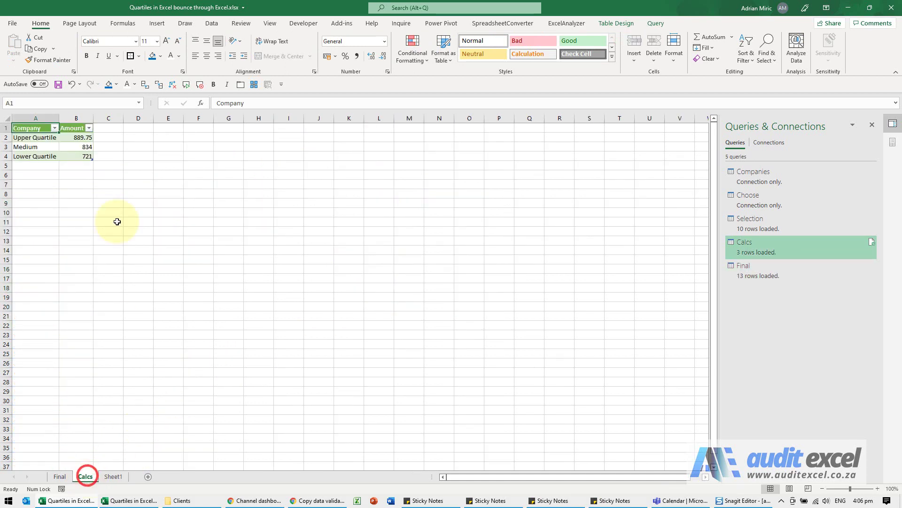
{"action": "right_click", "coordinate": [85, 476]}
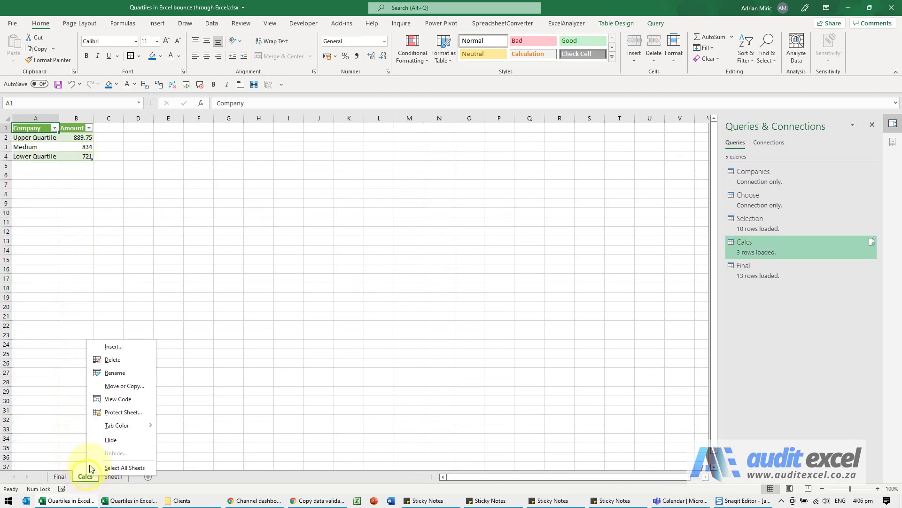
{"action": "left_click", "coordinate": [122, 365]}
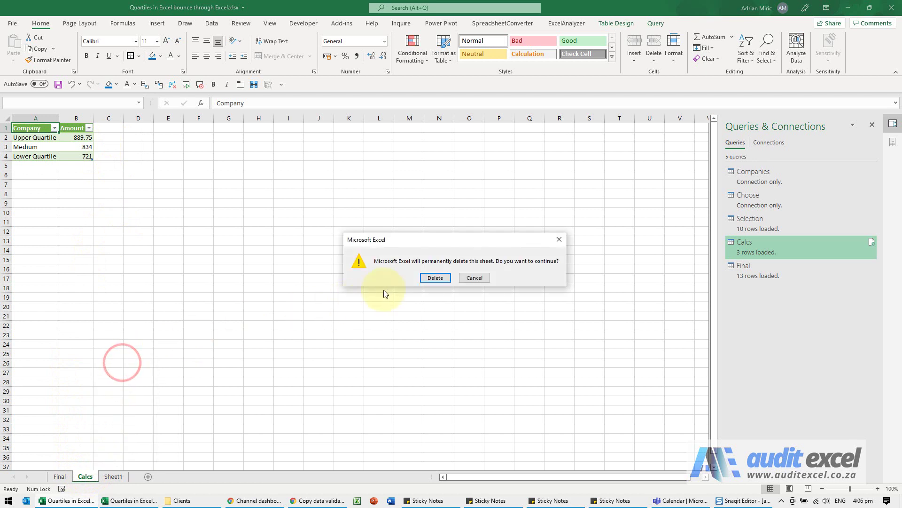
{"action": "left_click", "coordinate": [429, 280]}
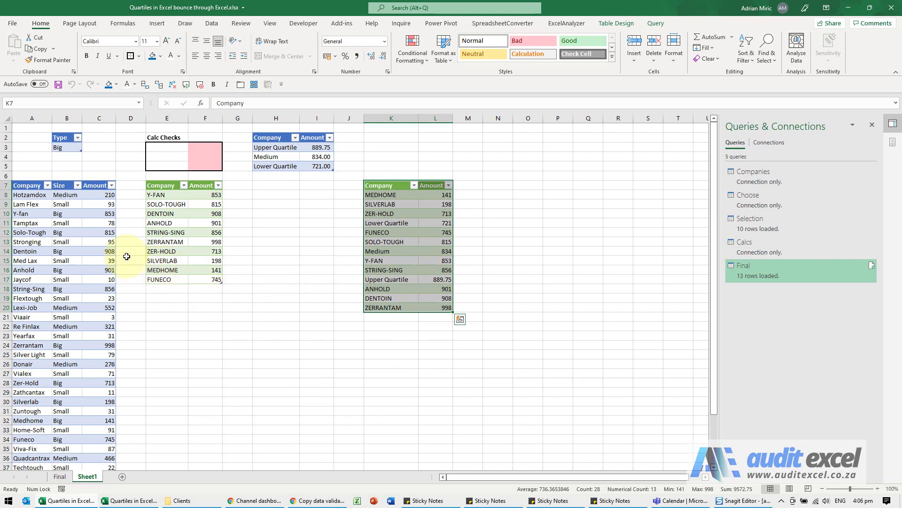
Set the Type to Medium and refresh all queries twice so Final shows the five Medium companies with quartiles
{"action": "left_click", "coordinate": [67, 148]}
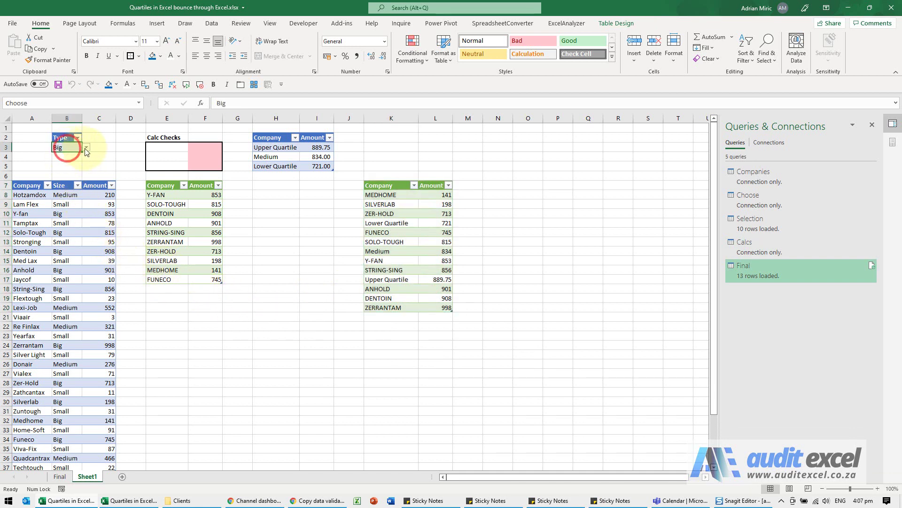
{"action": "left_click", "coordinate": [86, 148]}
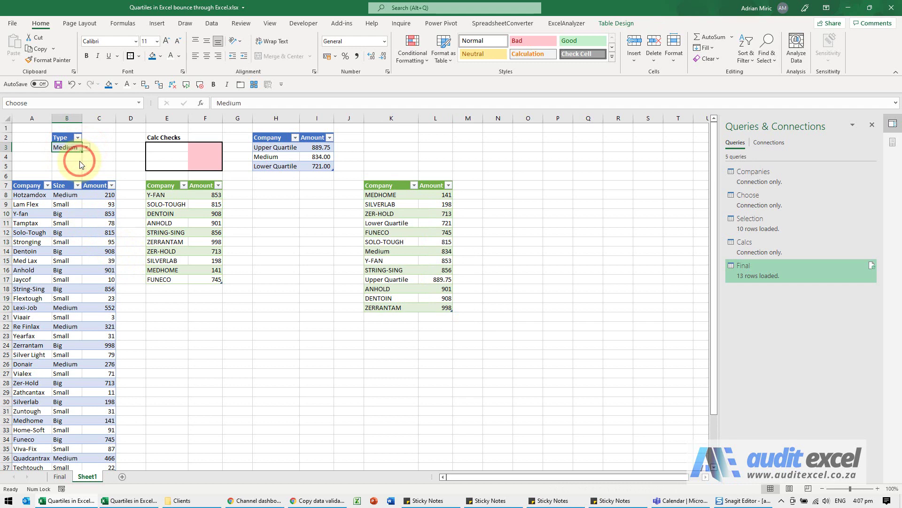
{"action": "left_click", "coordinate": [212, 23]}
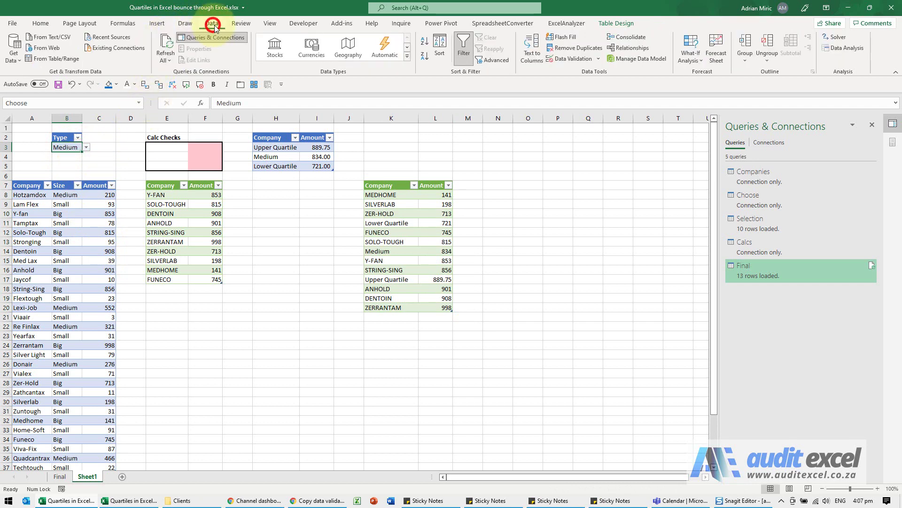
{"action": "left_click", "coordinate": [167, 44]}
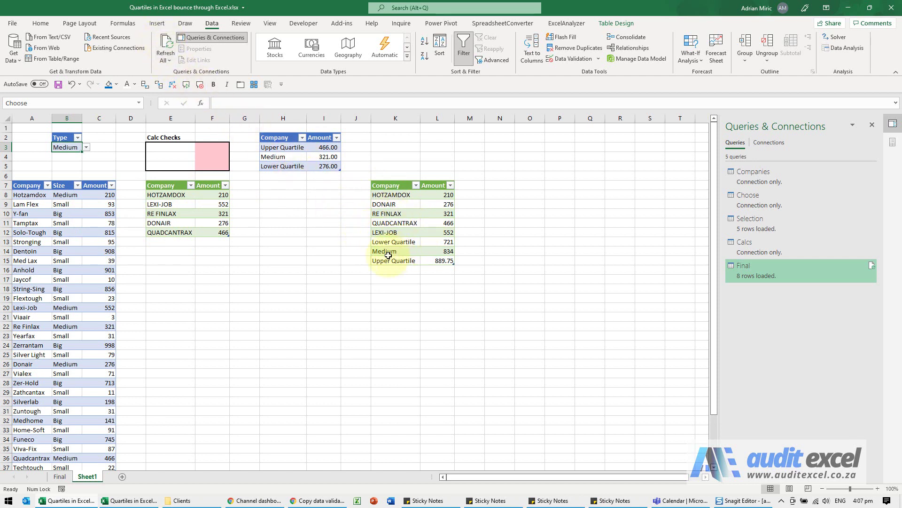
{"action": "left_click", "coordinate": [163, 46]}
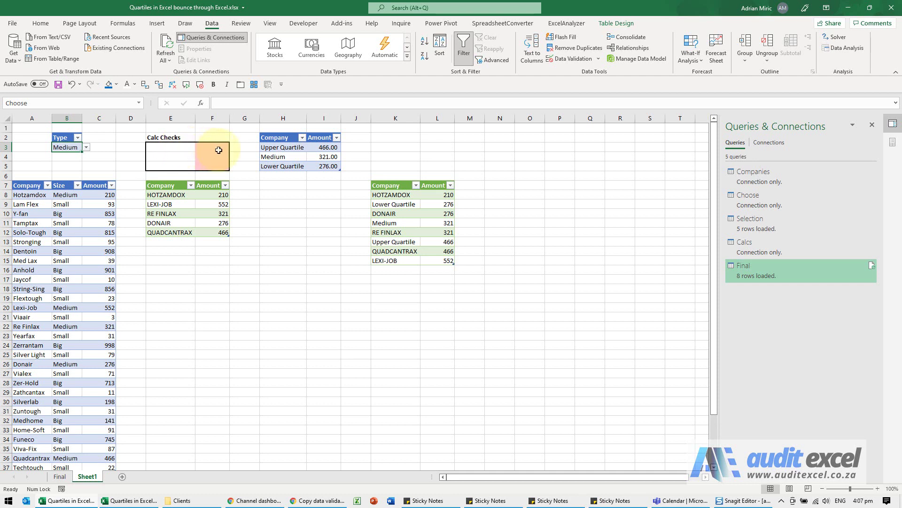
{"action": "left_click", "coordinate": [326, 147]}
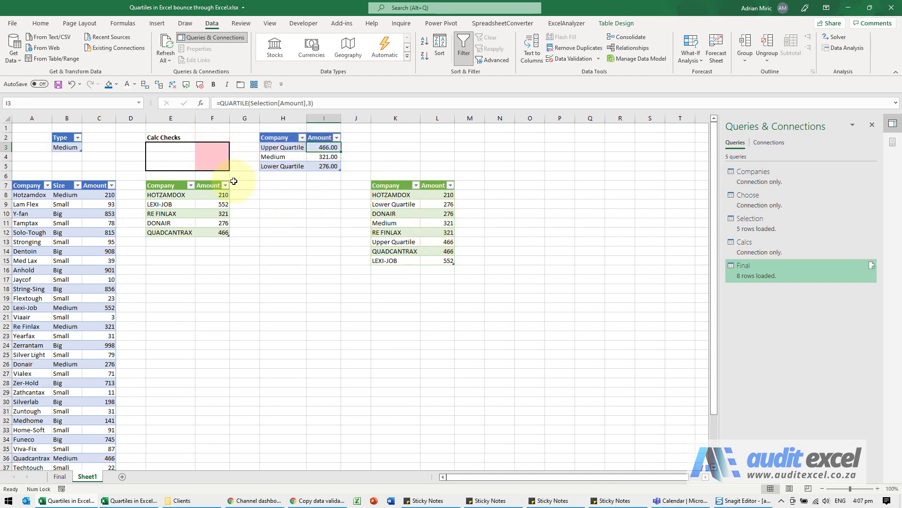
{"action": "left_click", "coordinate": [181, 147]}
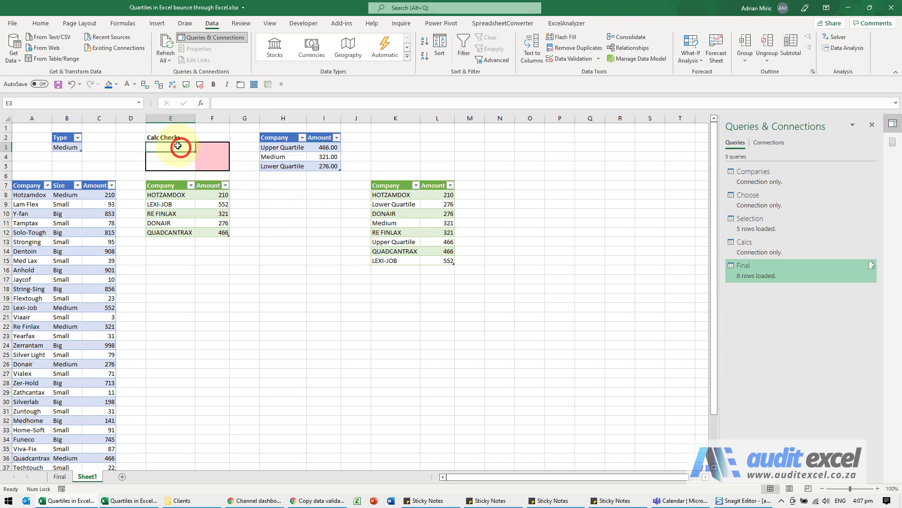
Enter a VLOOKUP in E3 of the Upper Quartile row against the Final table, column 2, exact match FALSE, returning 466
{"action": "left_click", "coordinate": [200, 103]}
{"action": "left_click", "coordinate": [321, 369]}
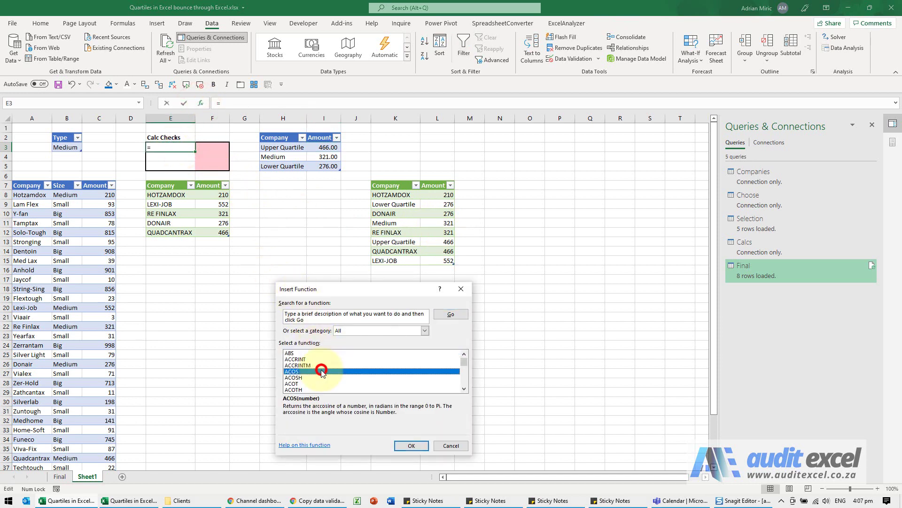
{"action": "type", "text": "vl"}
{"action": "key", "text": "Return"}
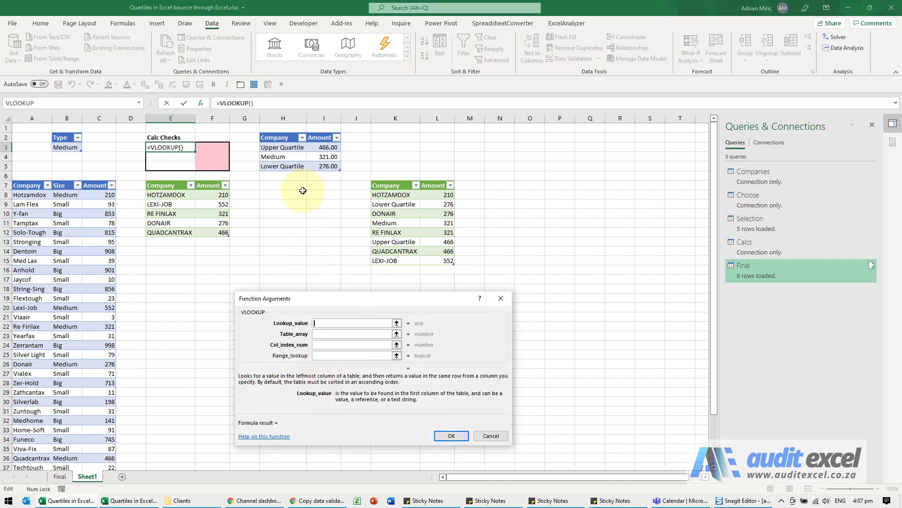
{"action": "left_click", "coordinate": [285, 148]}
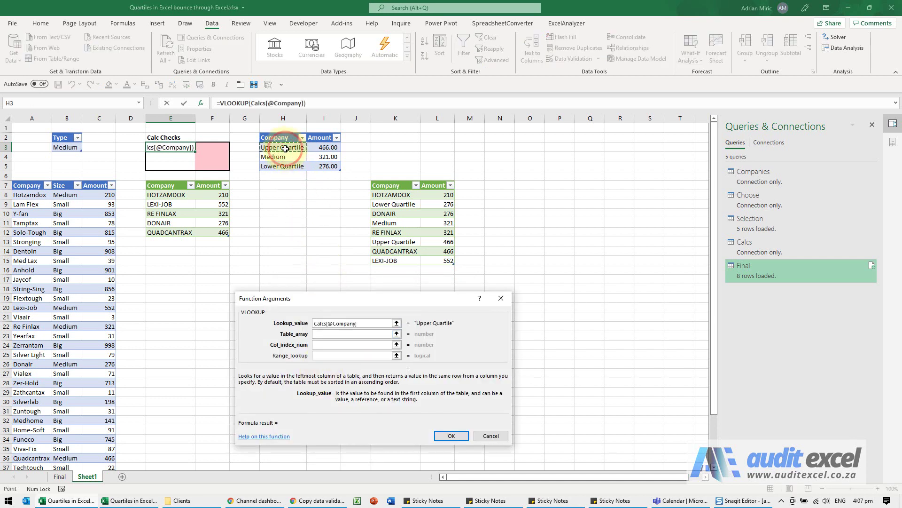
{"action": "key", "text": "Tab"}
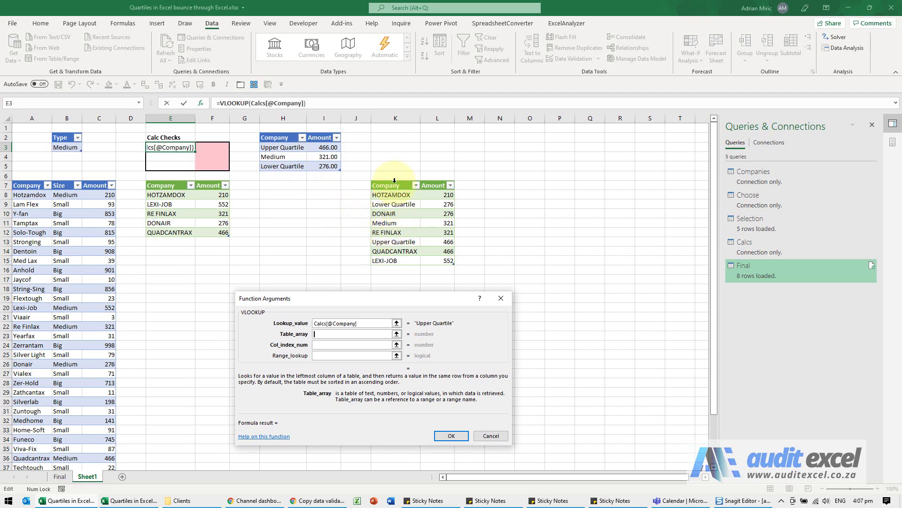
{"action": "left_click", "coordinate": [387, 183]}
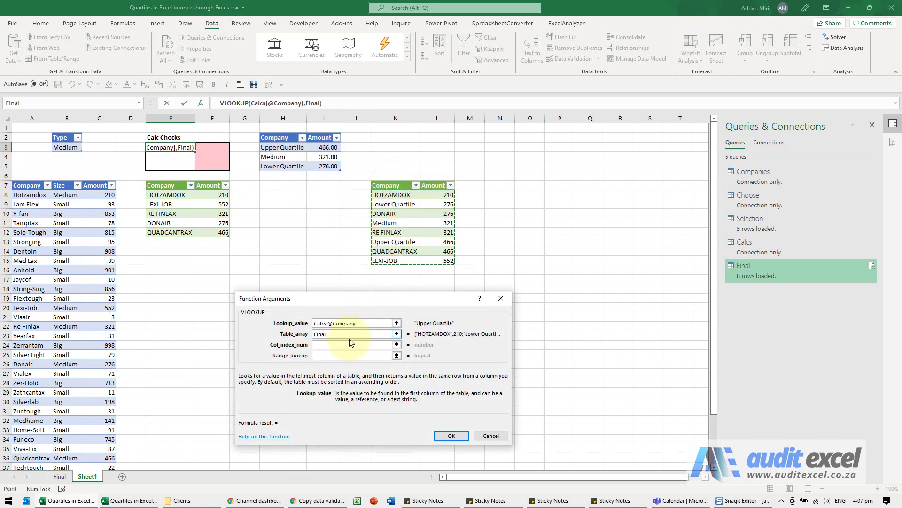
{"action": "left_click", "coordinate": [332, 344]}
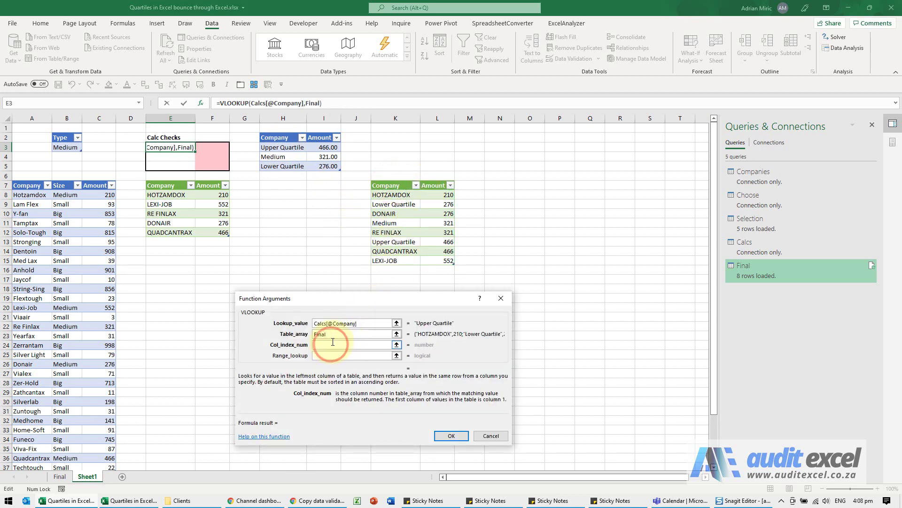
{"action": "type", "text": "2"}
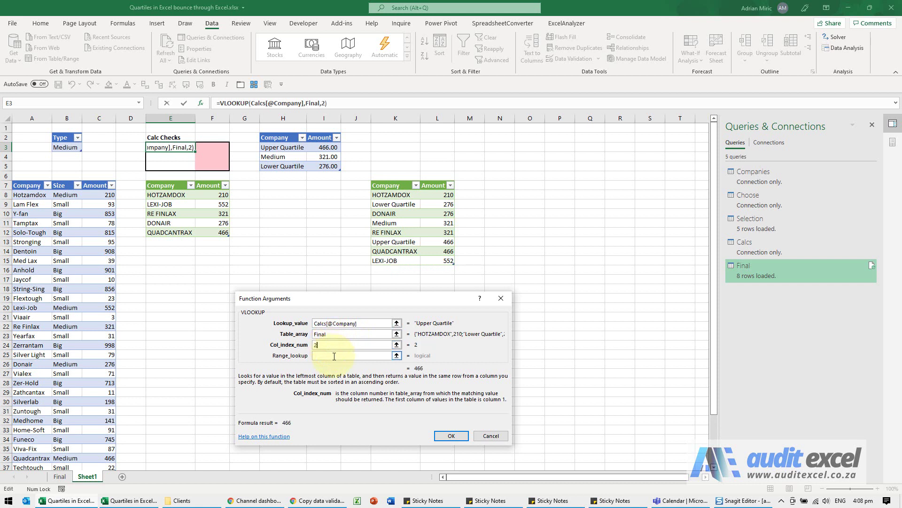
{"action": "left_click", "coordinate": [335, 356]}
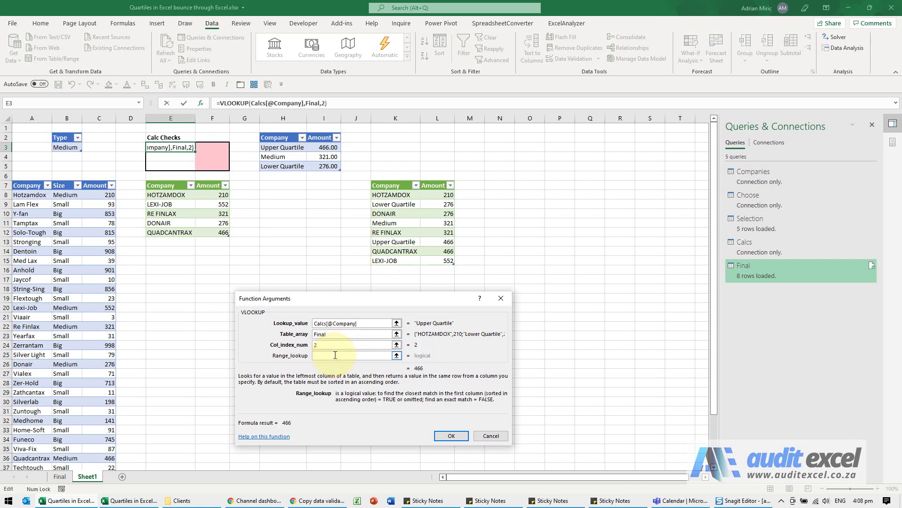
{"action": "type", "text": ",FALSE"}
{"action": "left_click", "coordinate": [452, 436]}
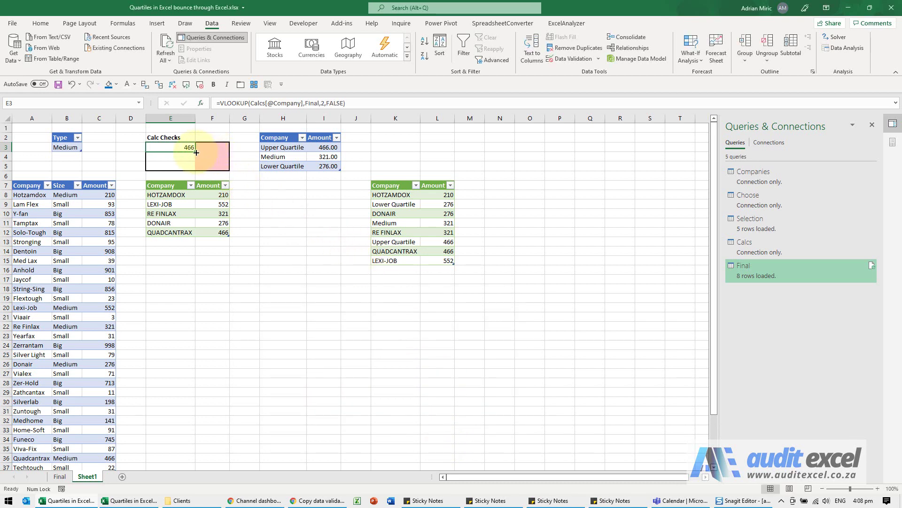
Fill the lookup down E3:E5 (466, 321, 276) and add cell borders to the range
{"action": "left_click_drag", "start_coordinate": [195, 151], "coordinate": [192, 168]}
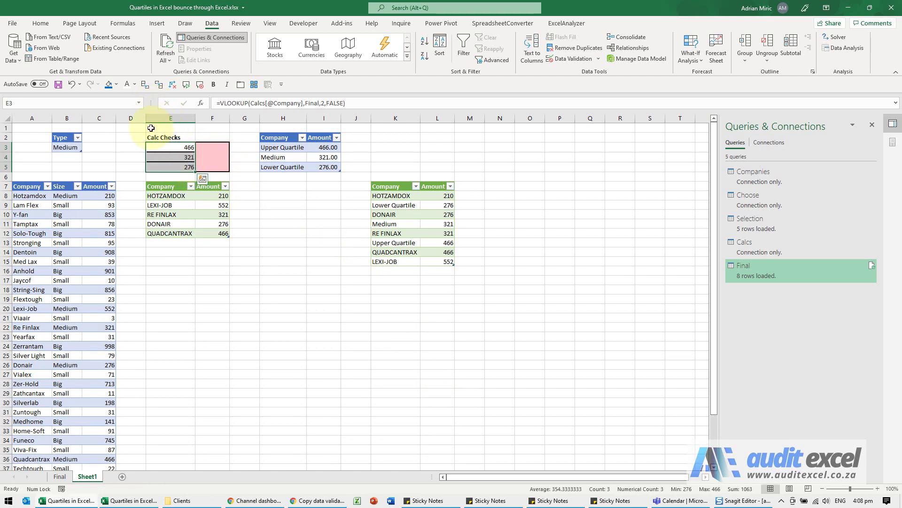
{"action": "key", "text": "ctrl+1"}
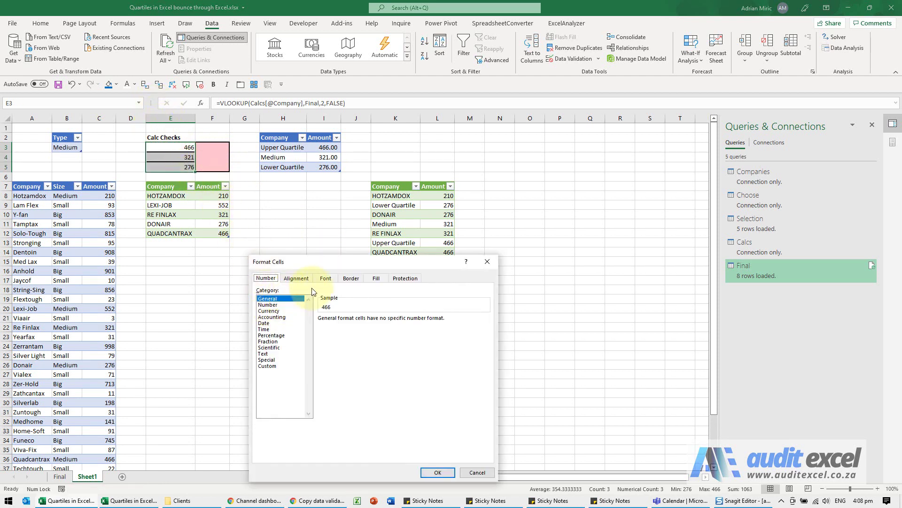
{"action": "left_click", "coordinate": [351, 278]}
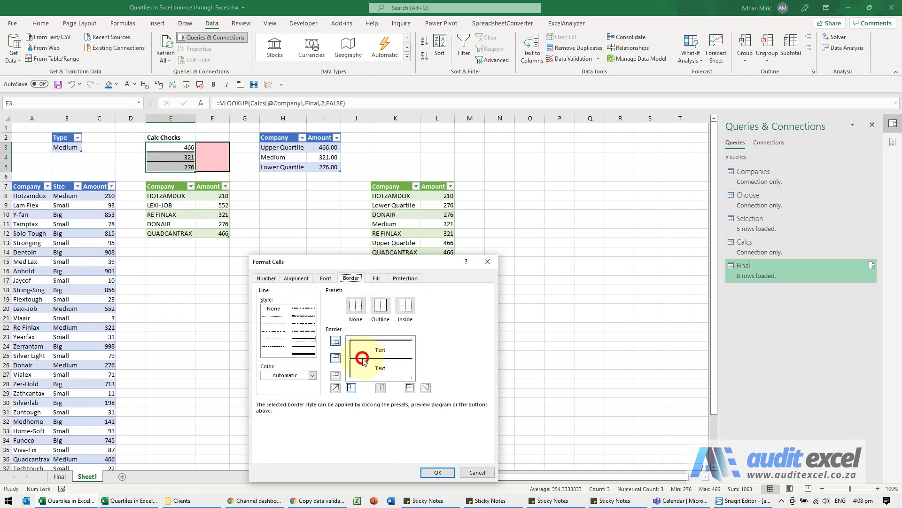
{"action": "left_click", "coordinate": [363, 358]}
{"action": "left_click", "coordinate": [438, 472]}
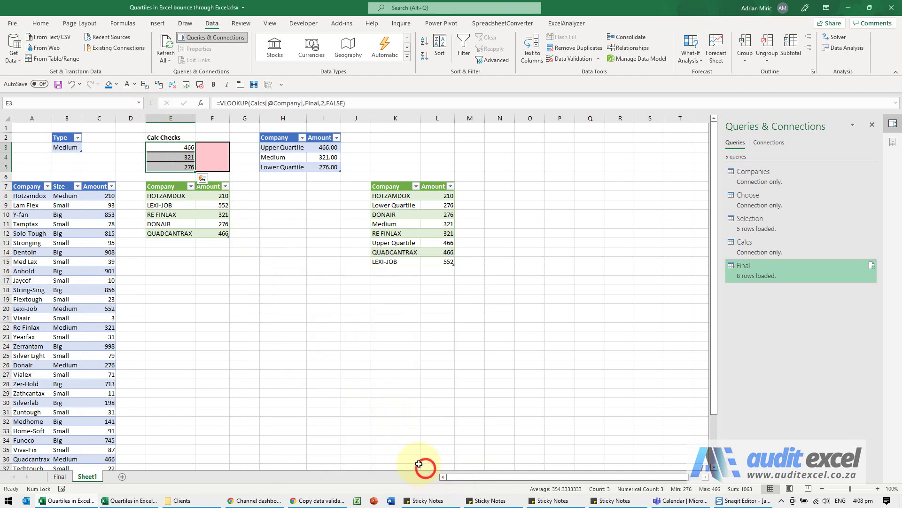
{"action": "left_click", "coordinate": [279, 208]}
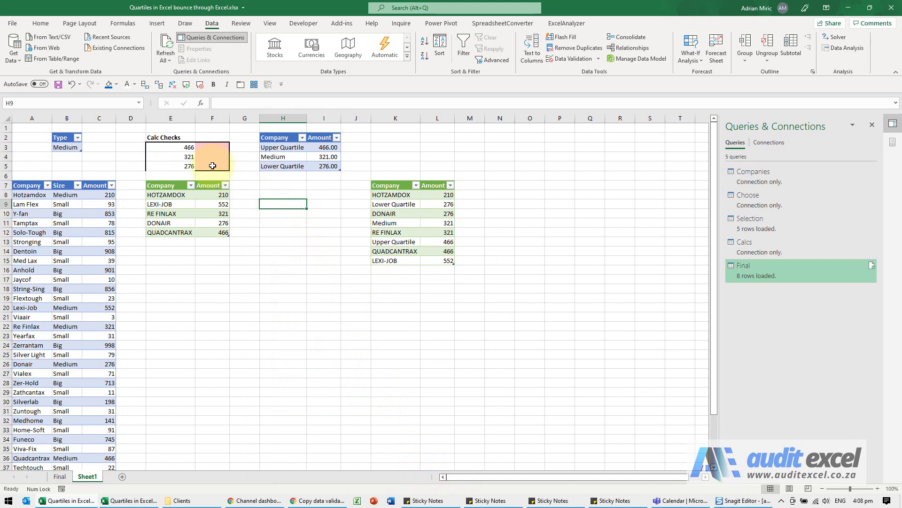
{"action": "left_click", "coordinate": [211, 146]}
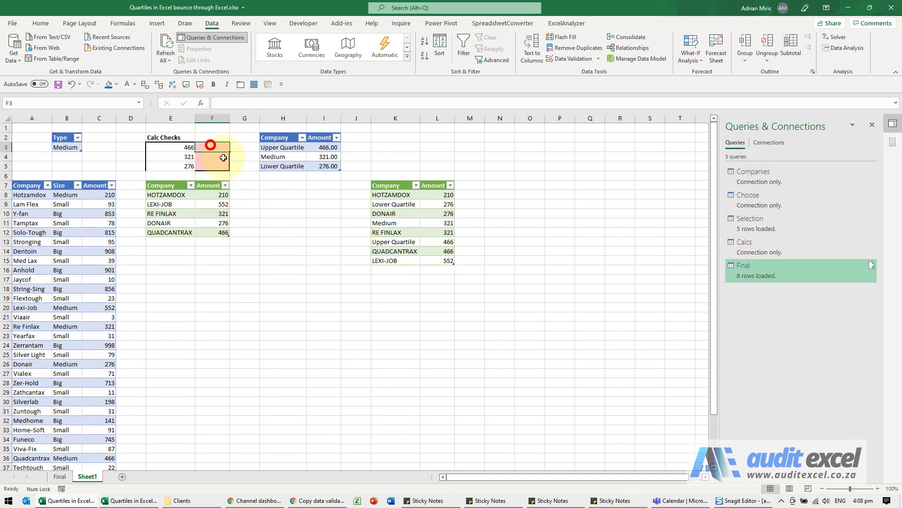
{"action": "type", "text": "=if("}
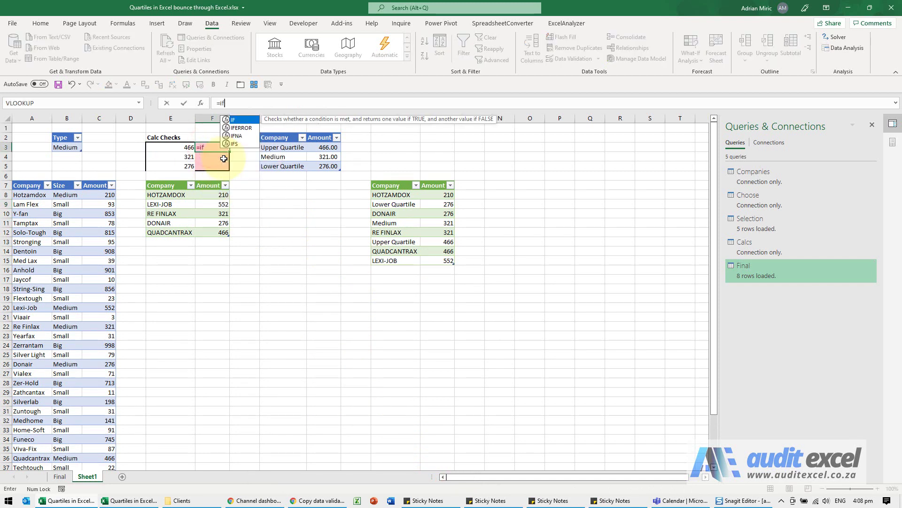
{"action": "left_click", "coordinate": [169, 148]}
{"action": "type", "text": "="}
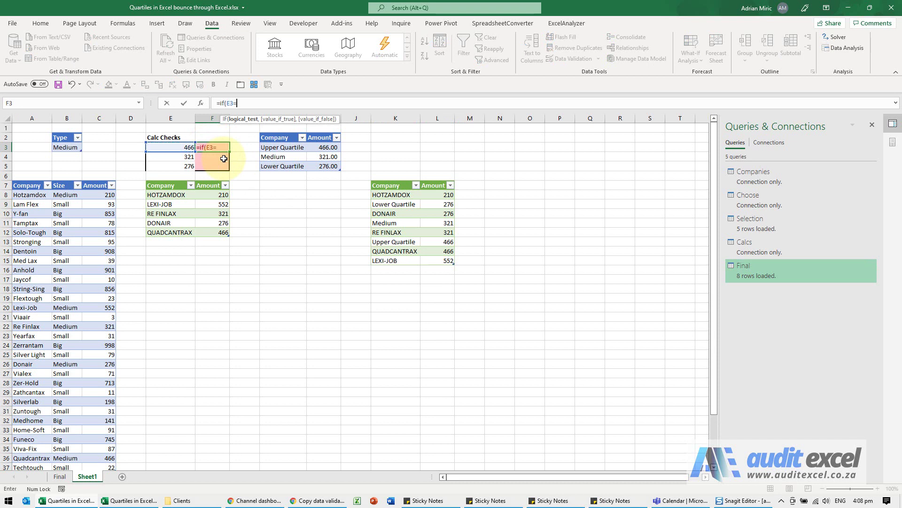
{"action": "key", "text": "Right"}
{"action": "key", "text": "Right"}
{"action": "key", "text": "Right"}
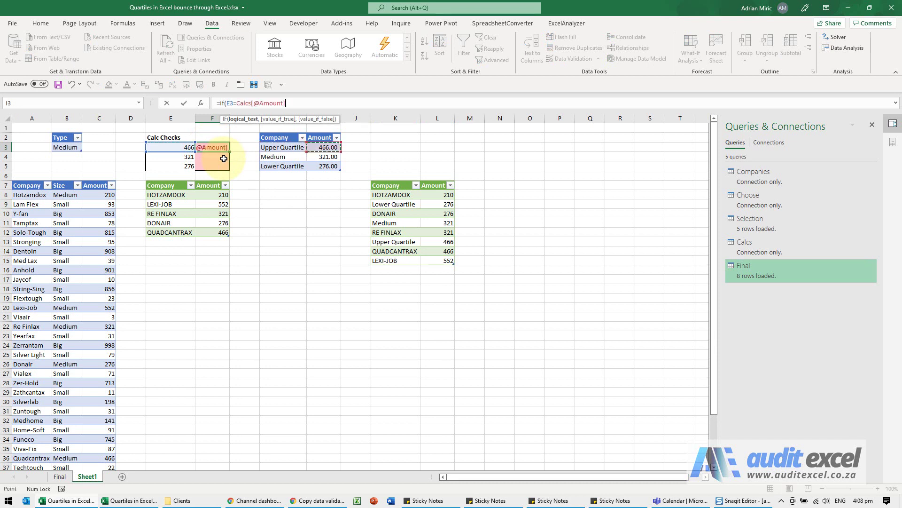
{"action": "type", "text": ",\"OK"}
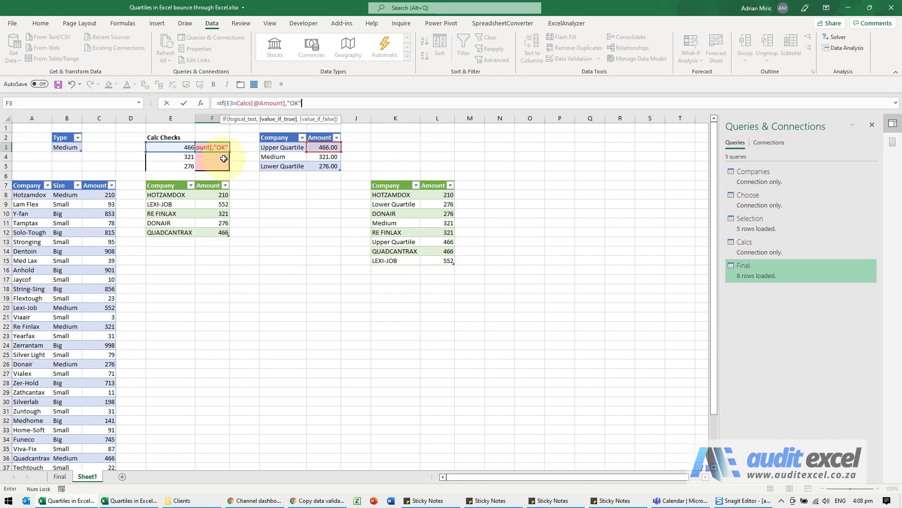
{"action": "type", "text": ","}
{"action": "type", "text": "Refresh Again"}
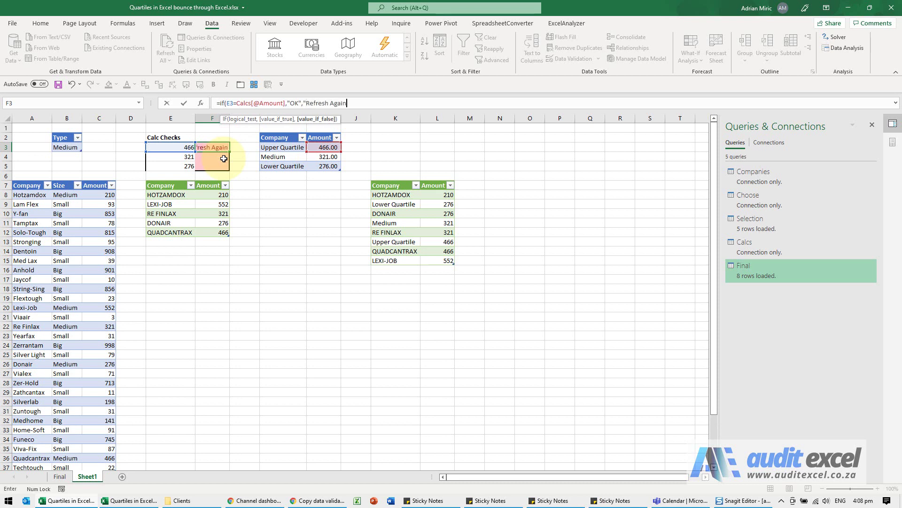
{"action": "type", "text": ")"}
{"action": "key", "text": "Return"}
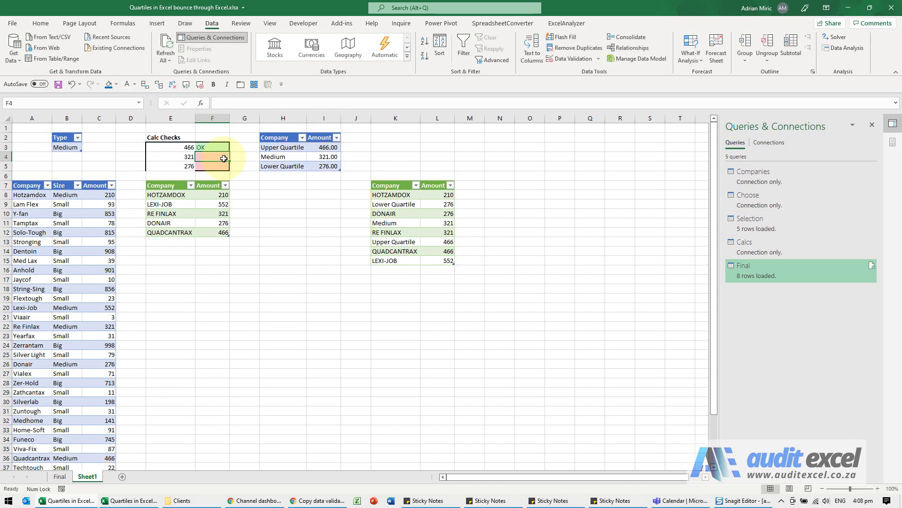
Copy the check formula and paste it as Formulas into F3:F5
{"action": "key", "text": "shift+Down"}
{"action": "key", "text": "shift+Down"}
{"action": "key", "text": "ctrl+c"}
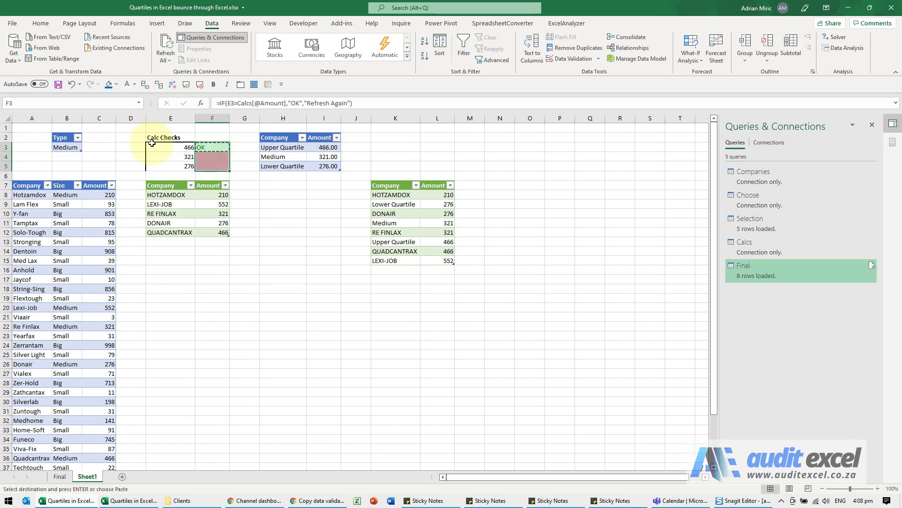
{"action": "left_click", "coordinate": [40, 24]}
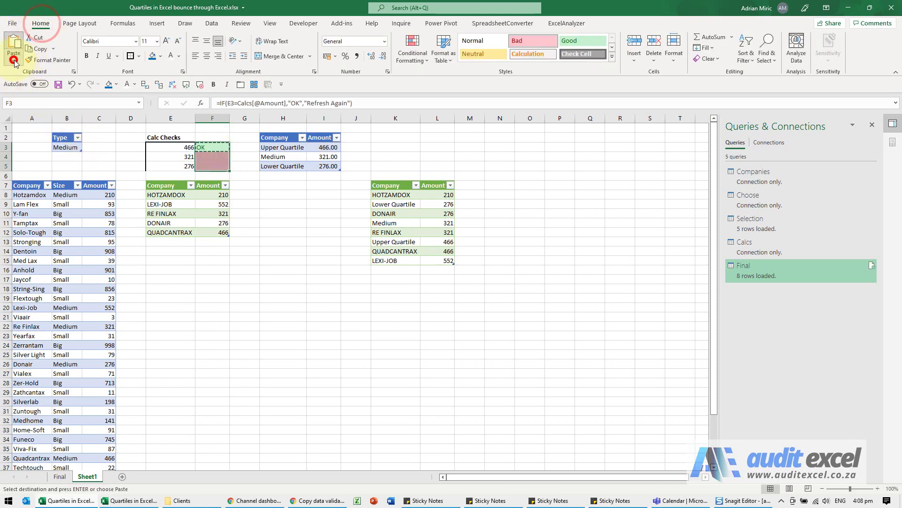
{"action": "left_click", "coordinate": [15, 62]}
{"action": "left_click", "coordinate": [13, 86]}
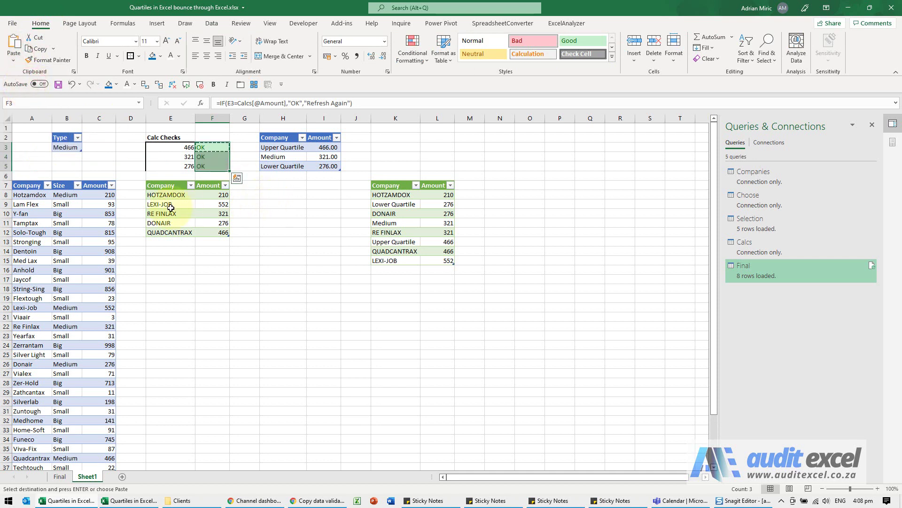
Set Type in B3 to Big and run Refresh All twice so the Final table and checks update
{"action": "left_click", "coordinate": [71, 149]}
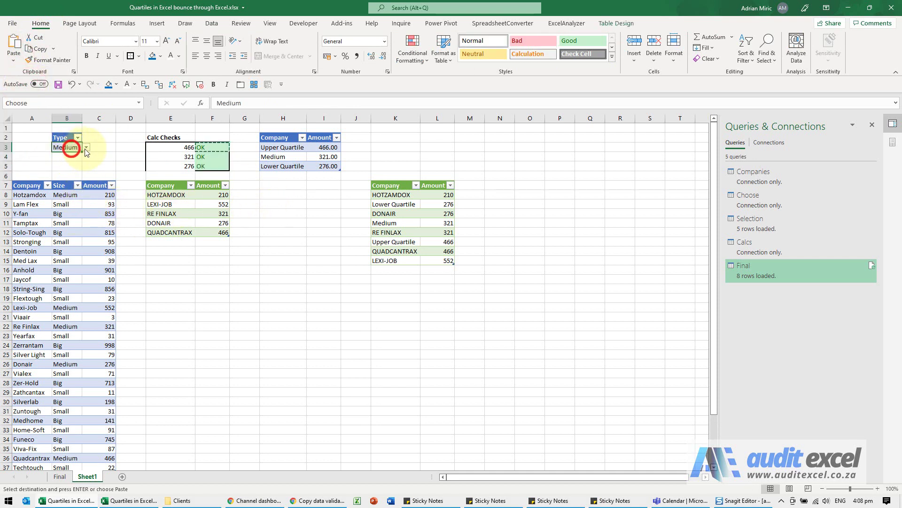
{"action": "left_click", "coordinate": [68, 156]}
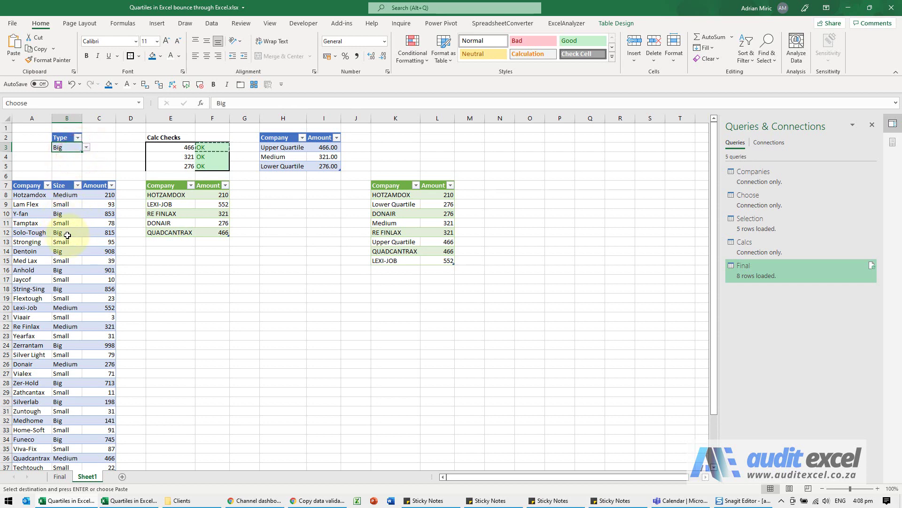
{"action": "left_click", "coordinate": [211, 24]}
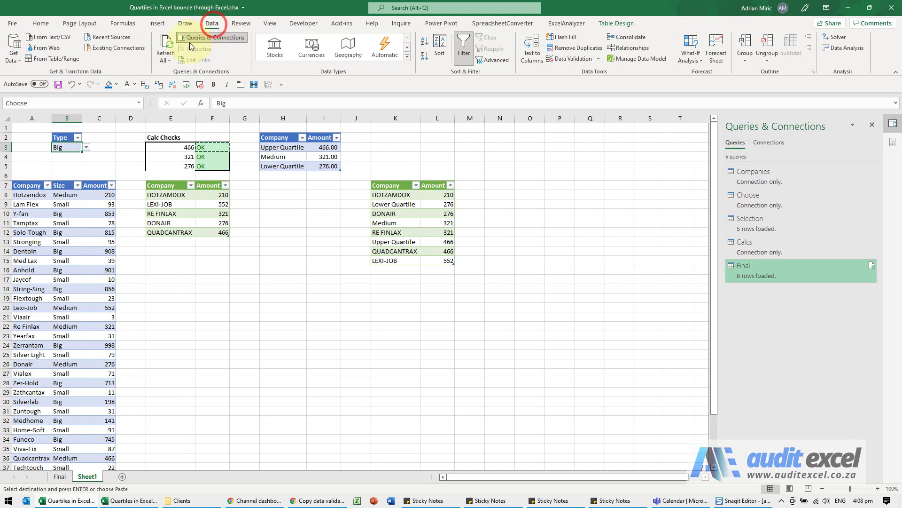
{"action": "left_click", "coordinate": [167, 46]}
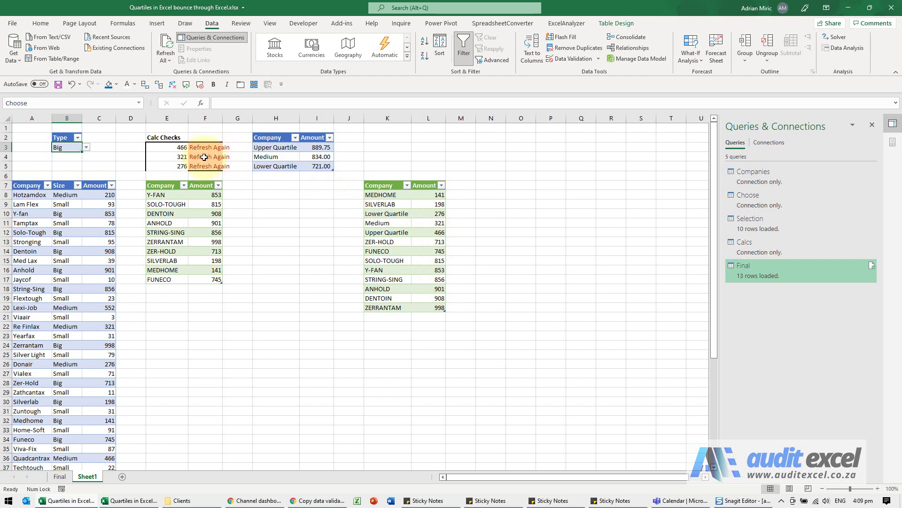
{"action": "left_click", "coordinate": [171, 43]}
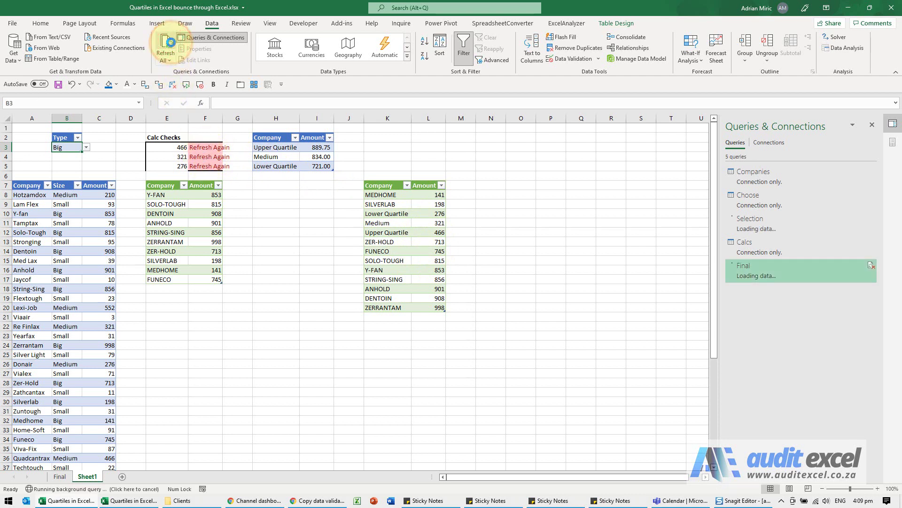